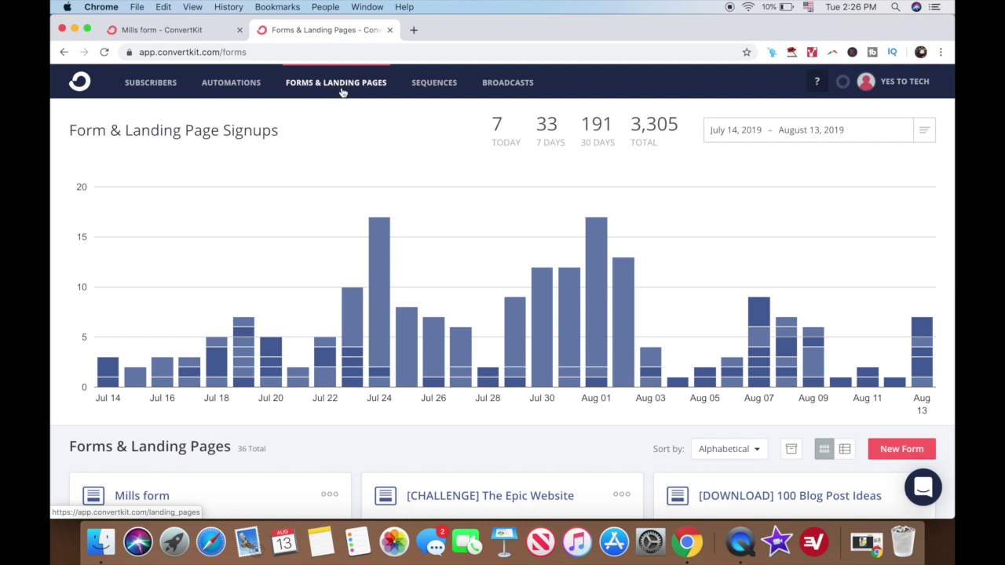
- Start a new form and choose the embeddable Form option for gathering subscribers
click(878, 450)
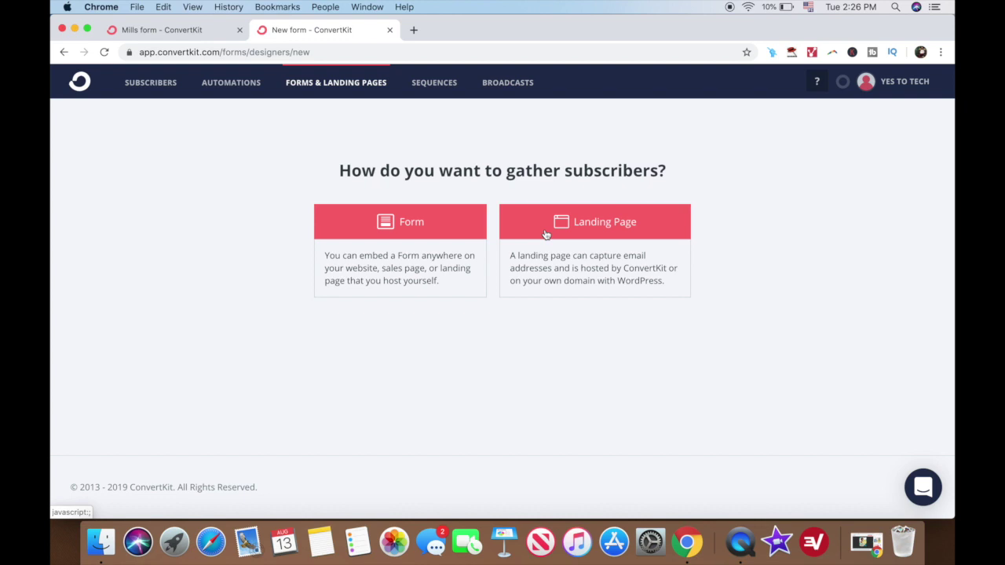
click(414, 229)
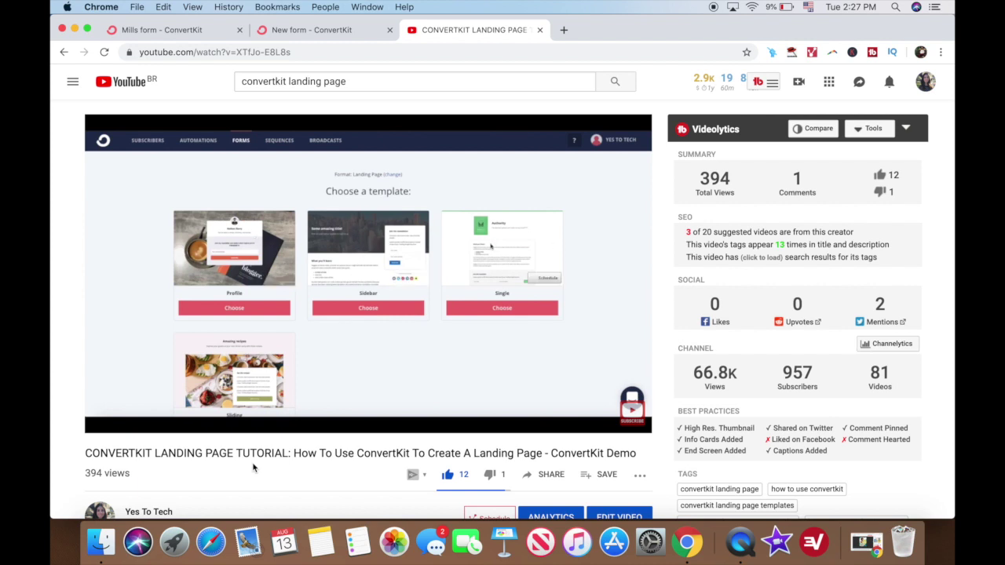
- Switch from the YouTube tutorial back to the 'New form - ConvertKit' tab with Ctrl+Shift+Tab
key(ctrl+shift+Tab)
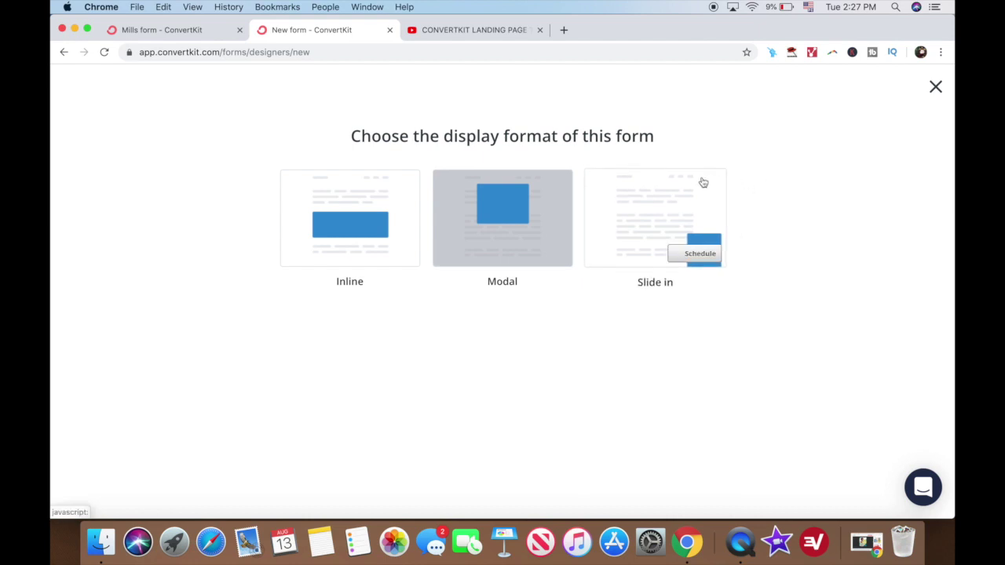
- Pick the Inline format and the one-line 'Join the Newsletter' template to open the Mills form
click(367, 180)
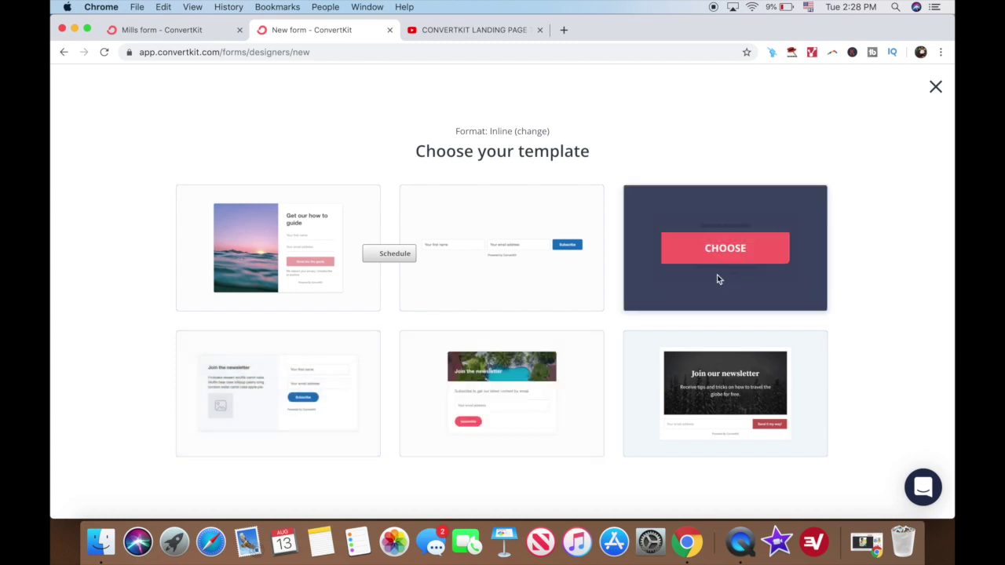
click(751, 263)
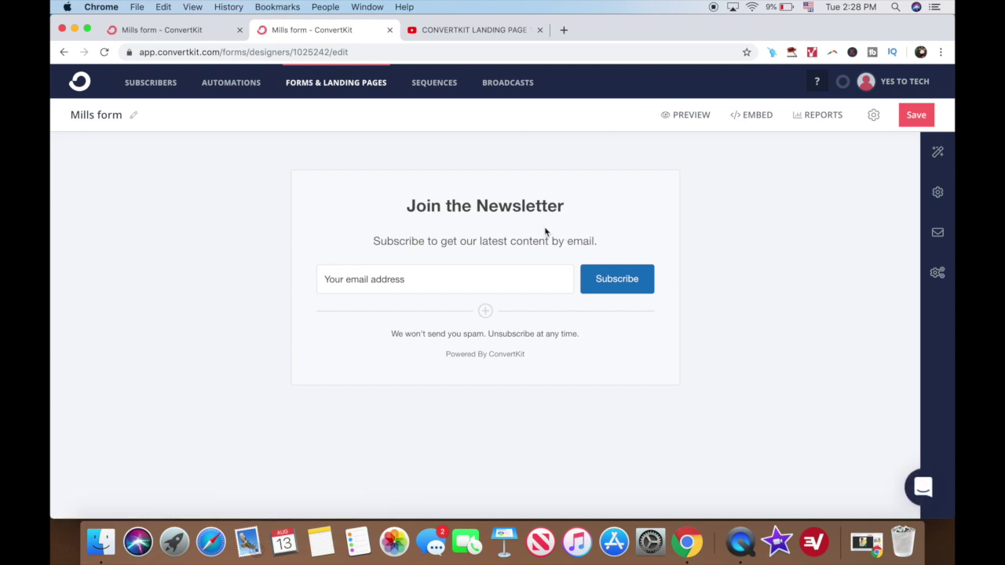
- Replace the headline with 'Want a FREE spreadsheet with the 100+ best Facebook groups for bloggers?'
click(528, 205)
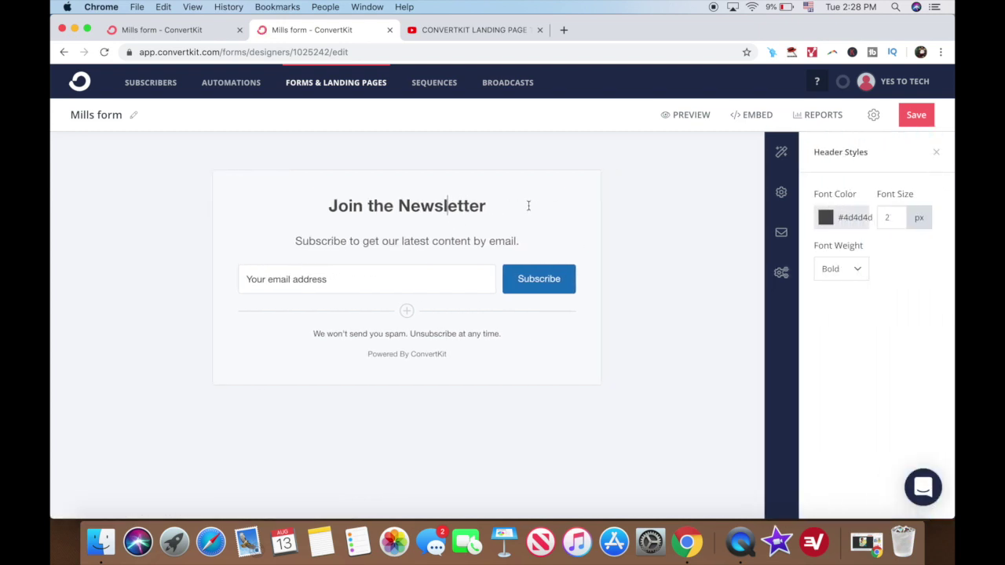
click(427, 248)
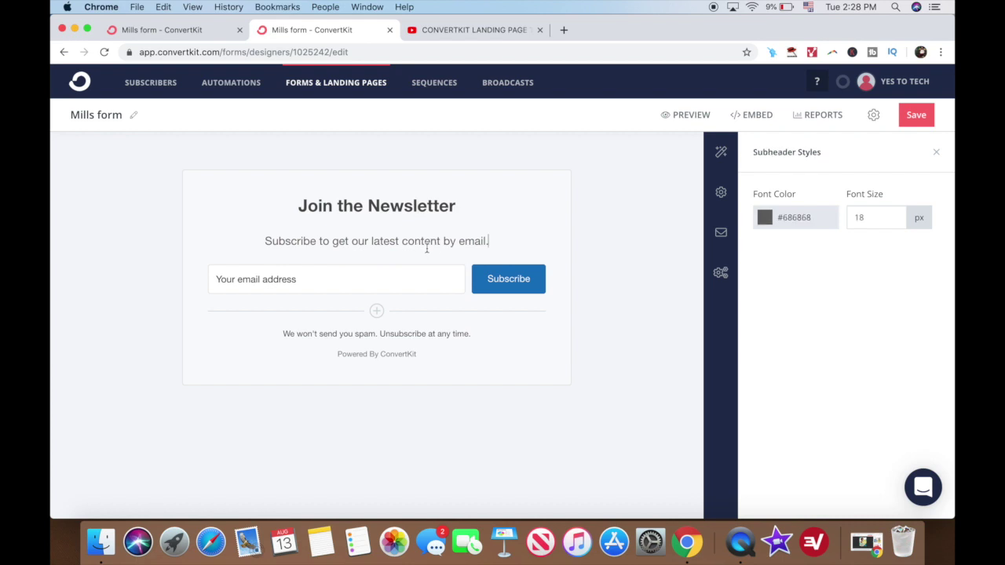
triple_click(407, 198)
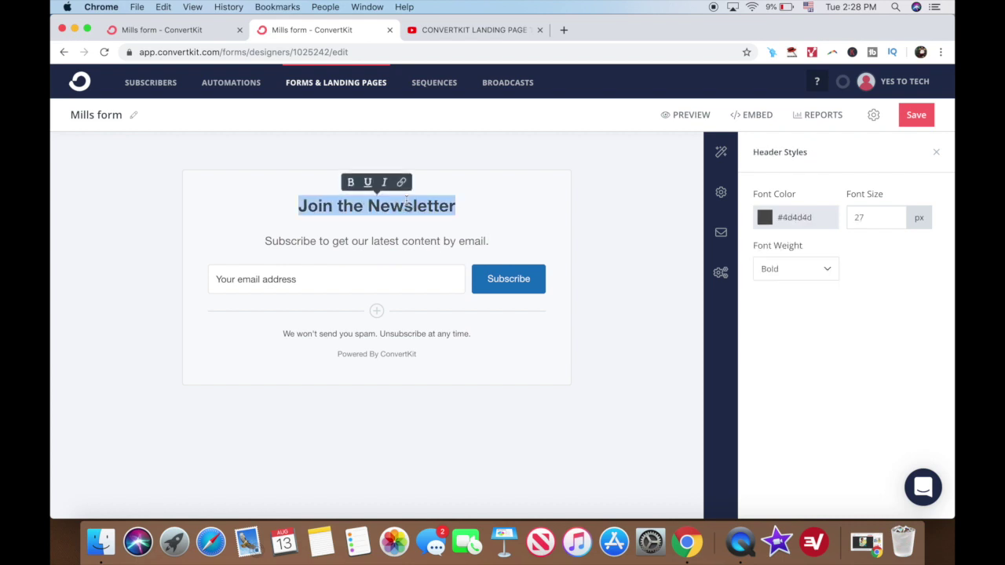
key(BackSpace)
text(Wa)
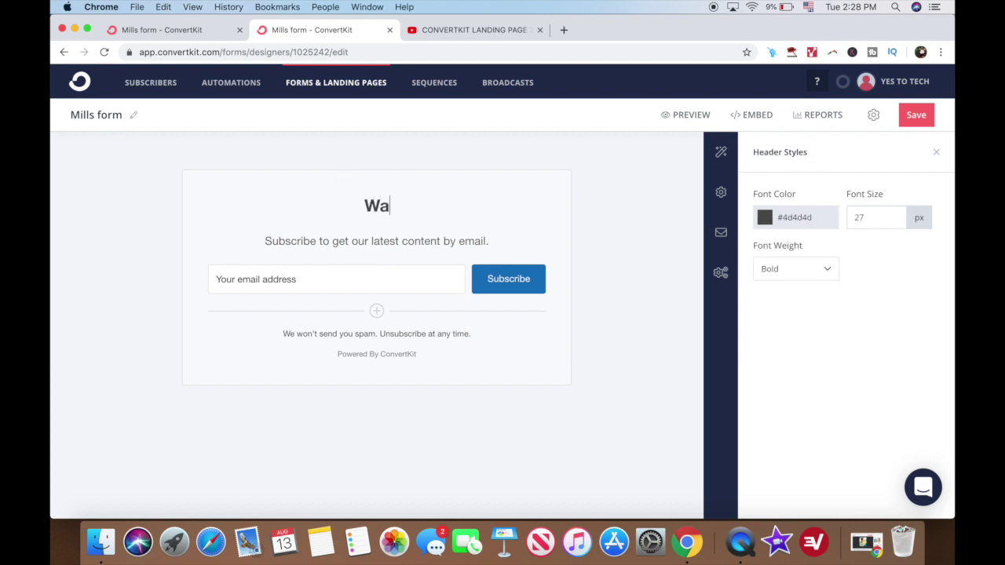
text(nt a FREE )
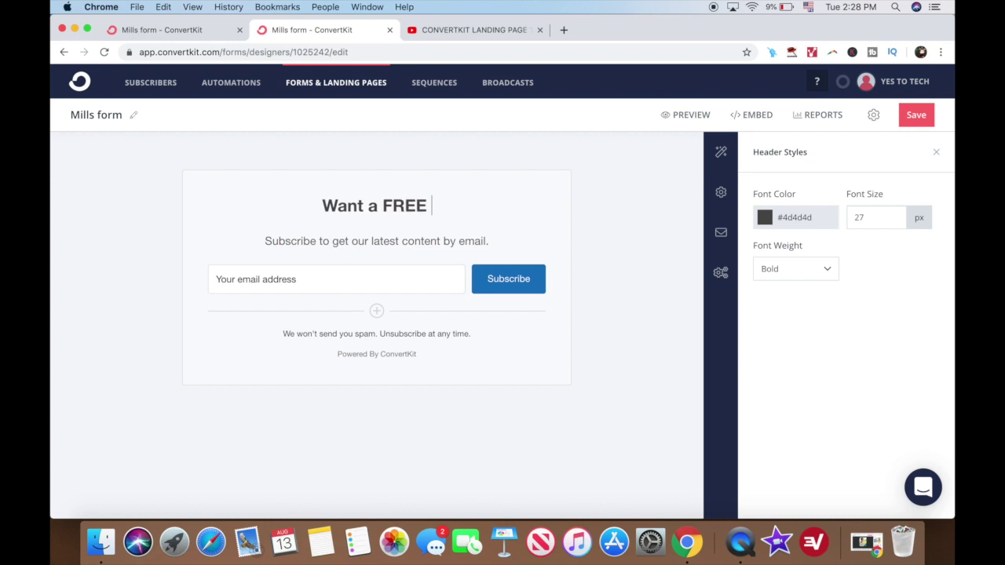
text(spreadshee)
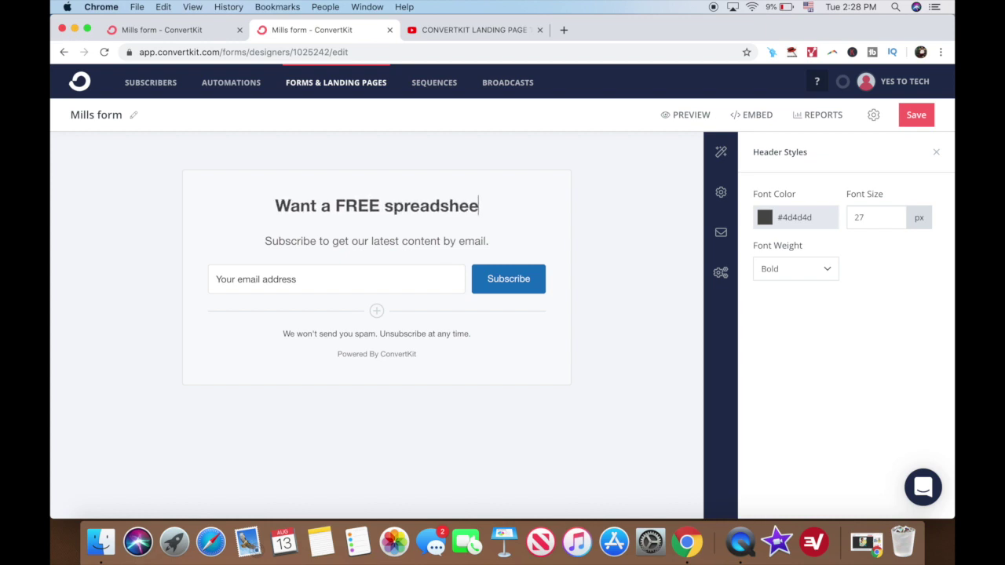
text(t with the 100+)
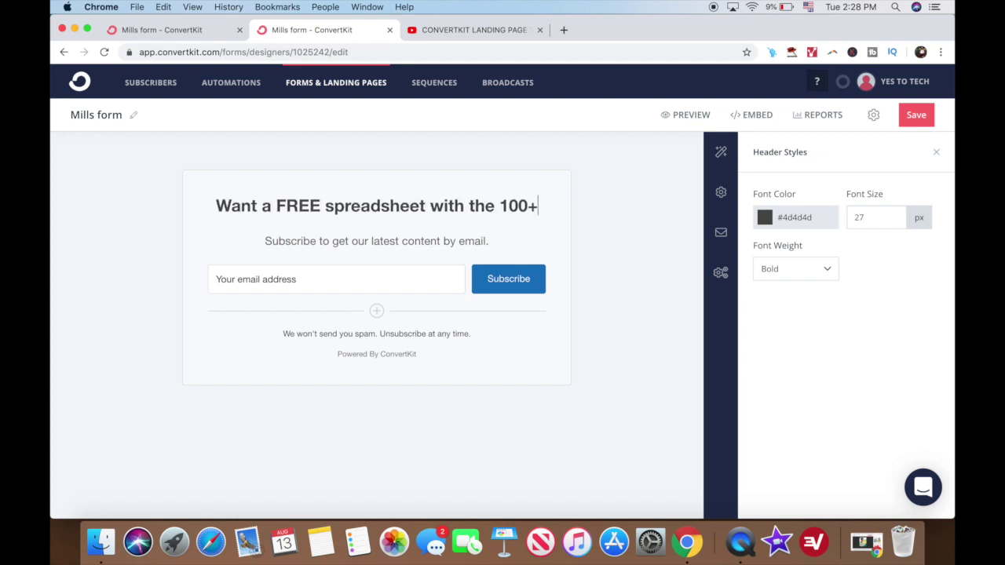
text( best Facebo)
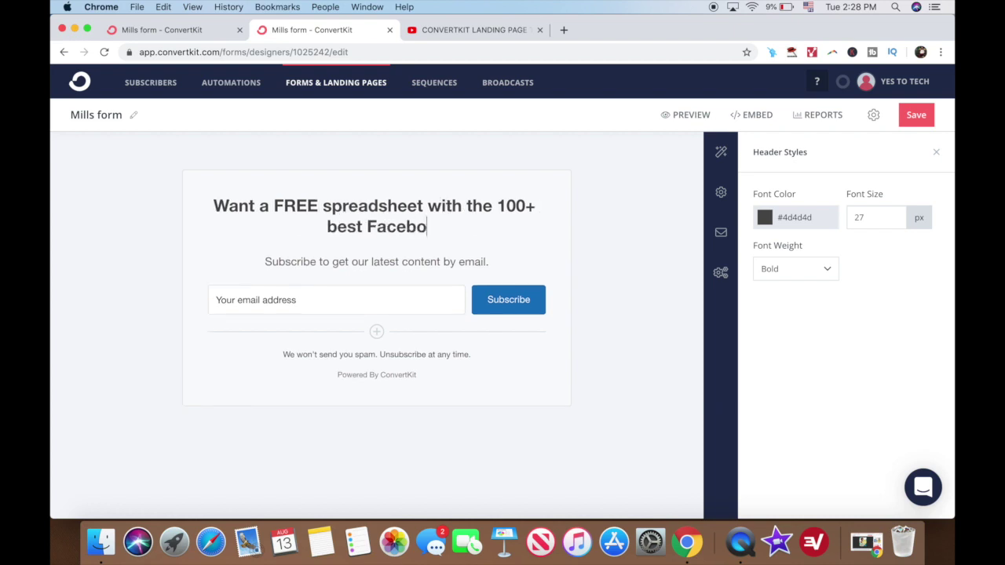
text(ok groups for bl)
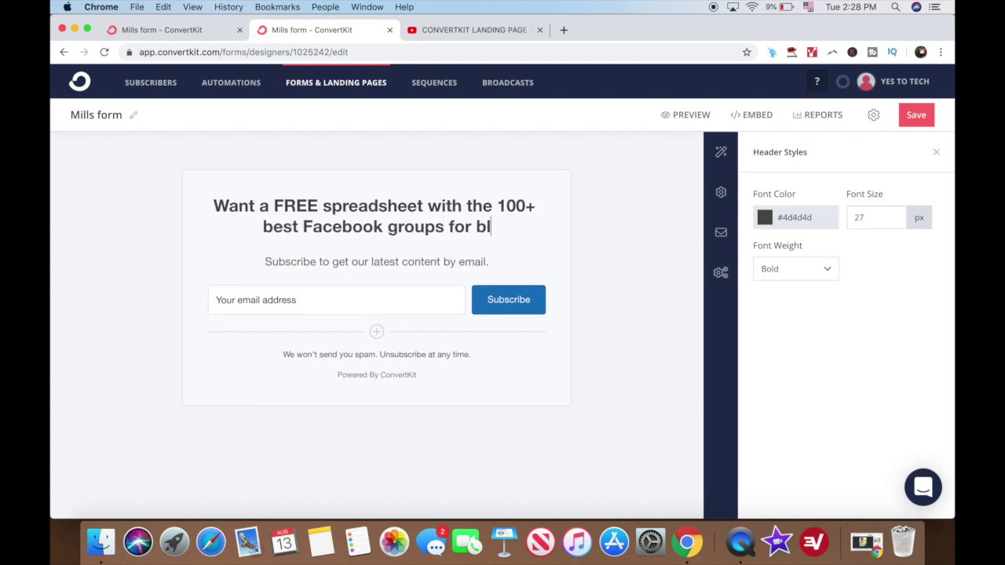
text(oggers?)
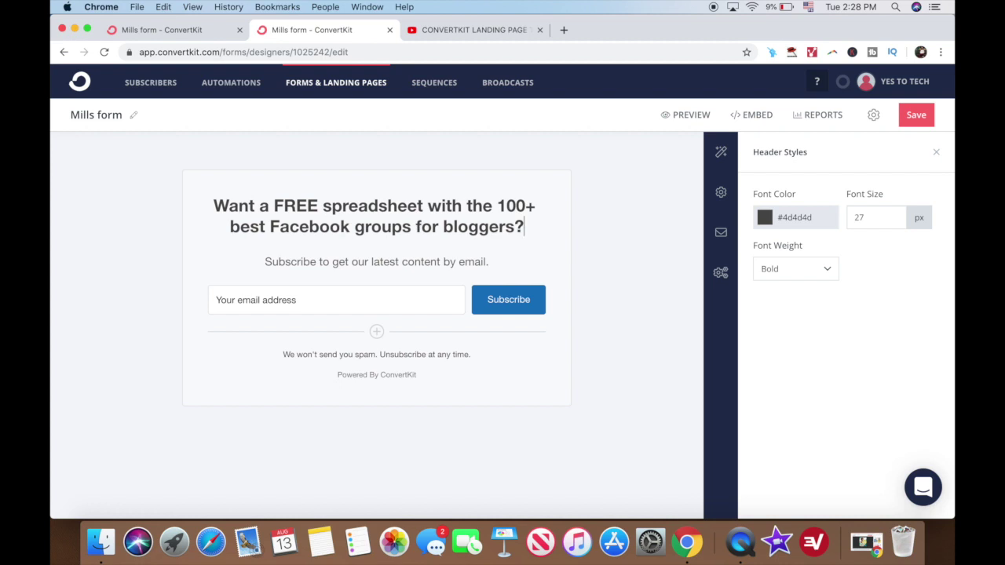
- Select and delete all of the old subheading text
click(369, 261)
key(super+a)
key(BackSpace)
- Enter the subheading 'Fill out the form below now to get the FREE spreadsheet in your inbox instantly!' and select the guarantee line
text(Fi)
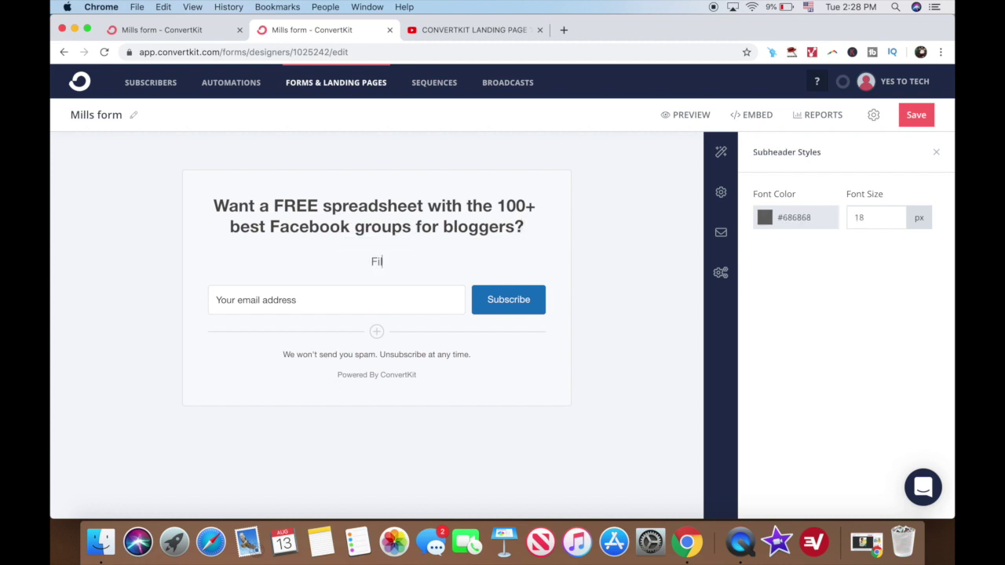
text(ll out the form below now to g)
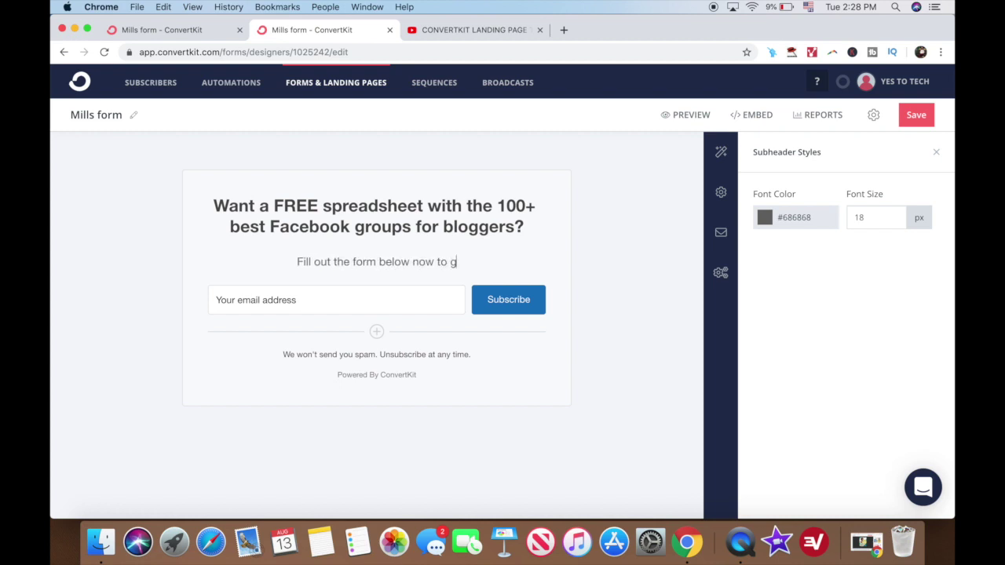
text(et the FREE )
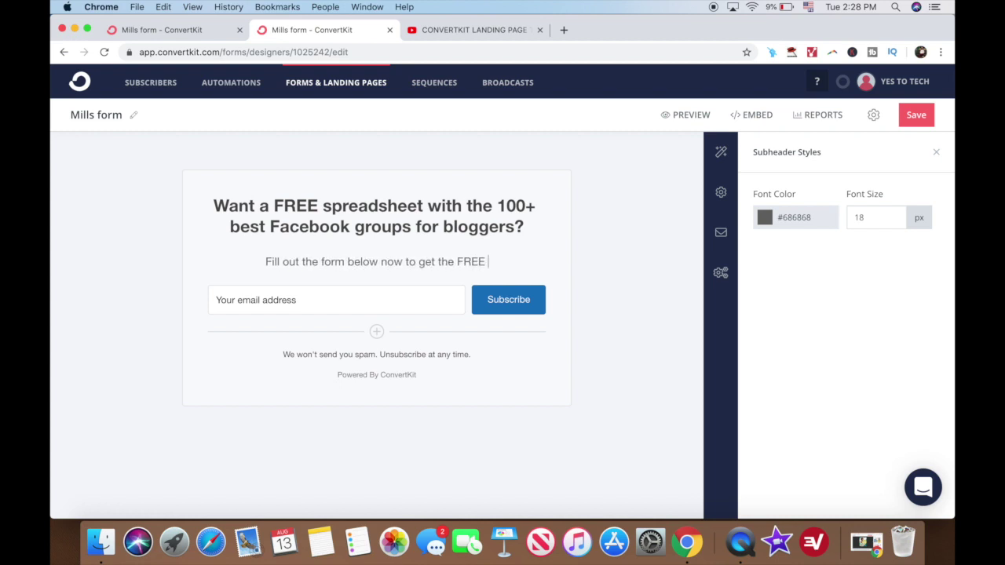
text(spreadshee)
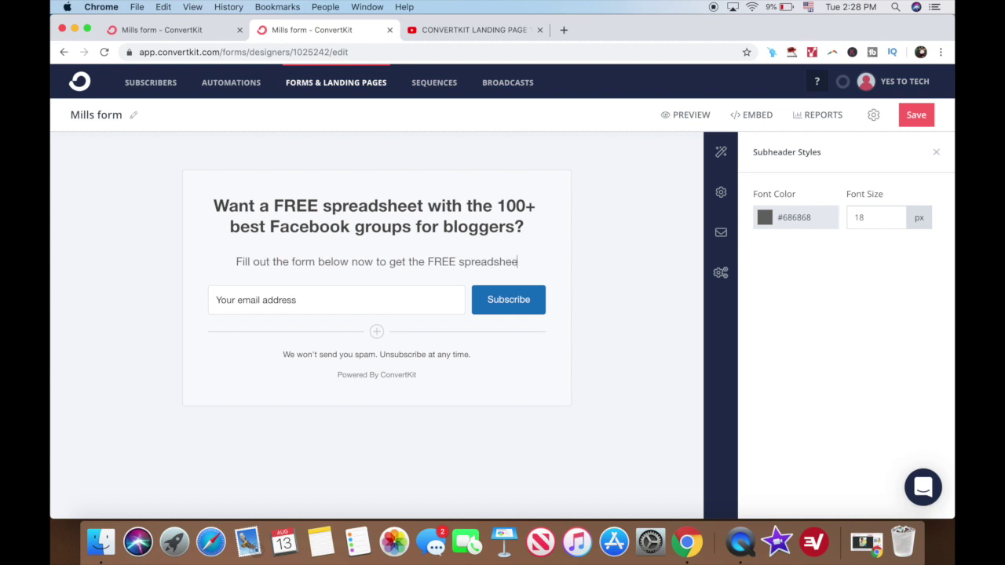
text(t in your inb)
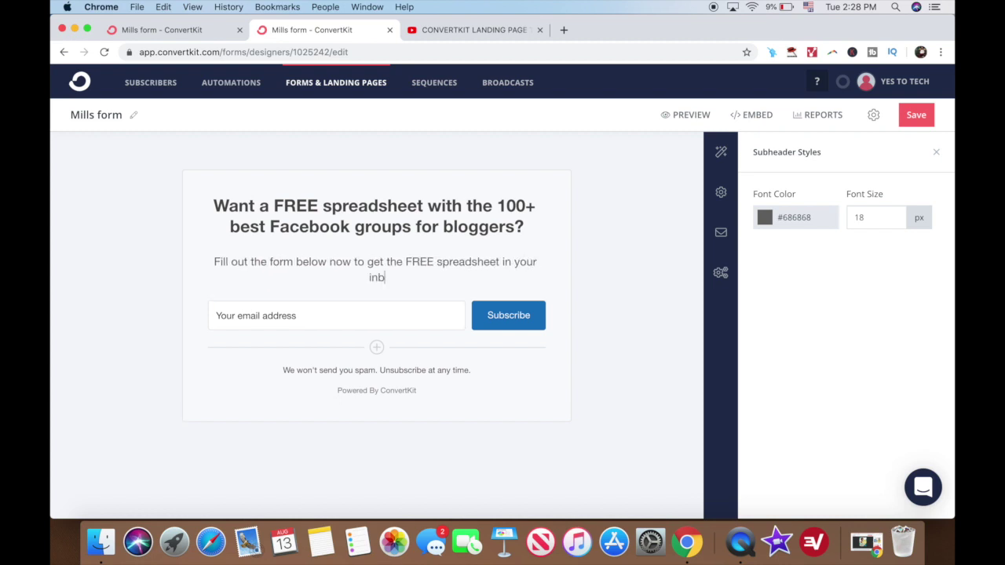
text(ox instantly!)
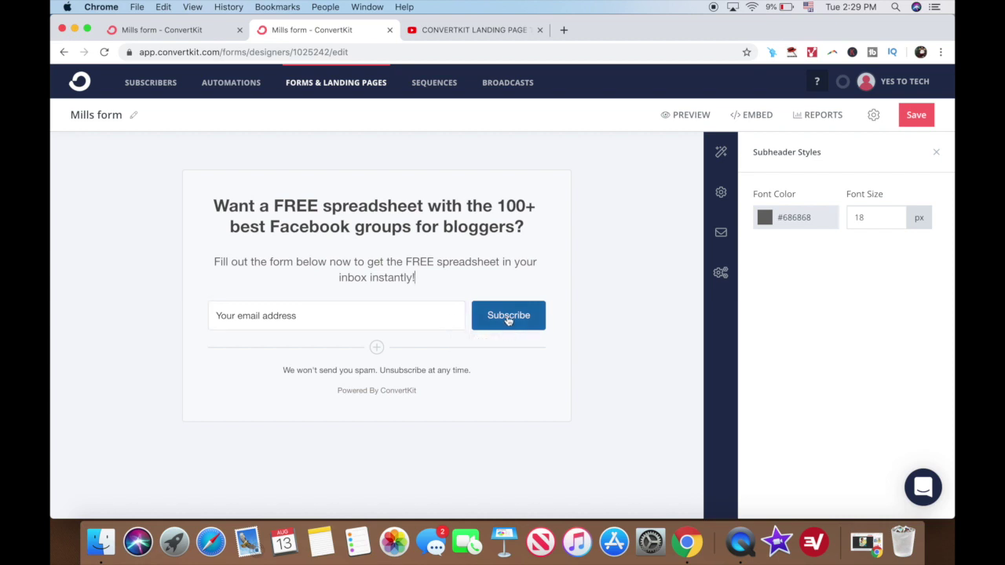
click(382, 371)
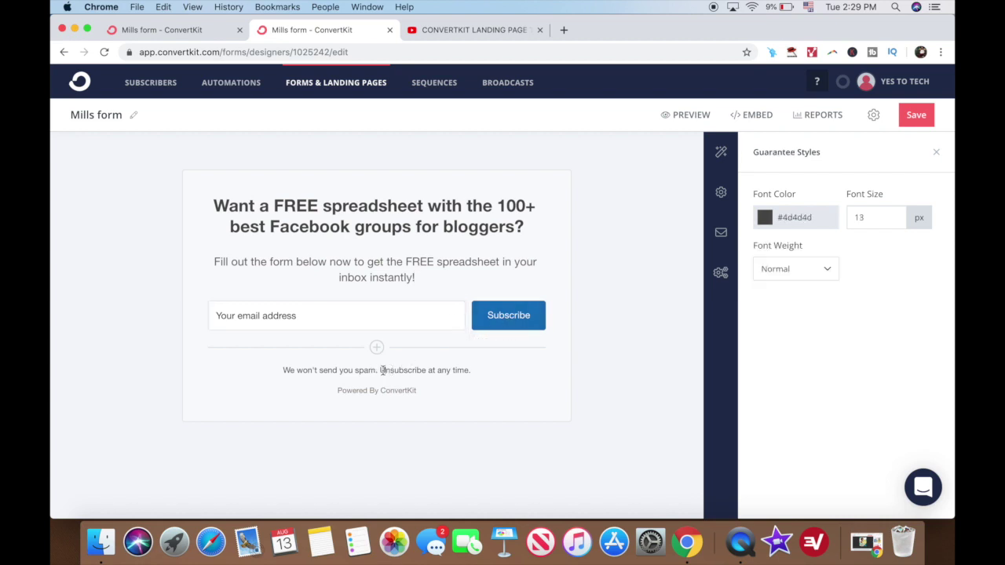
- Review the styling options of the email field, Subscribe button, headline, subheader and email label
click(386, 313)
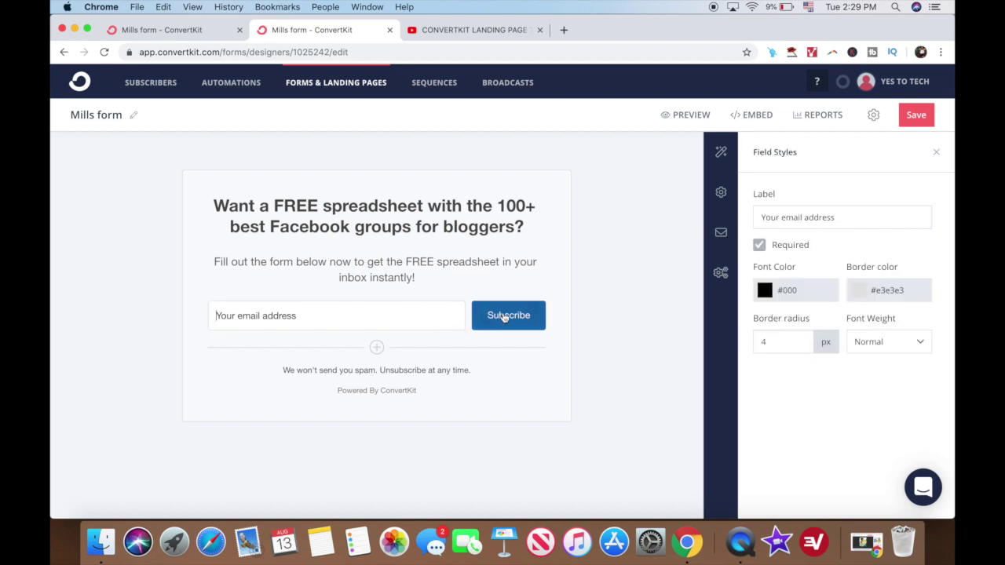
click(503, 317)
click(426, 320)
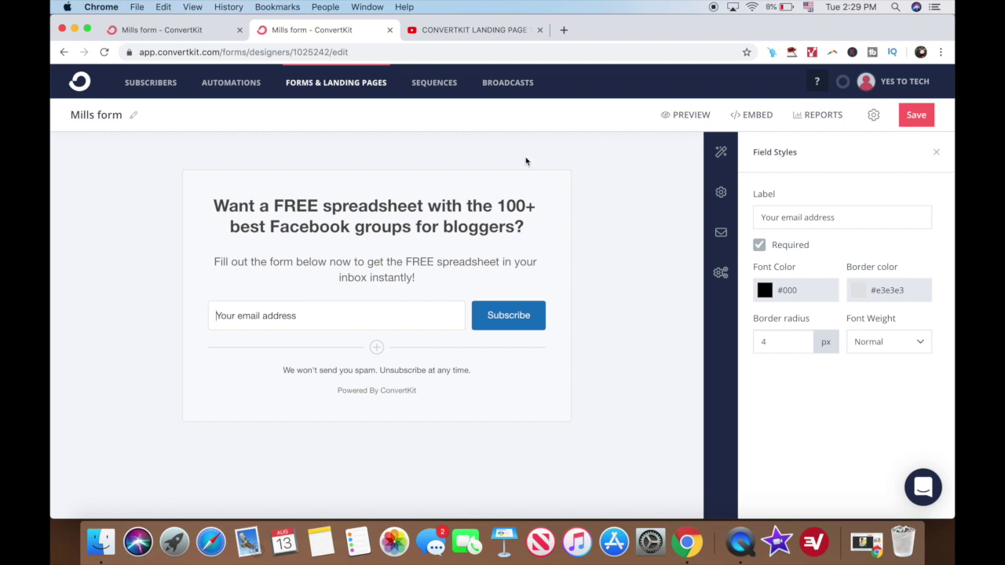
click(491, 204)
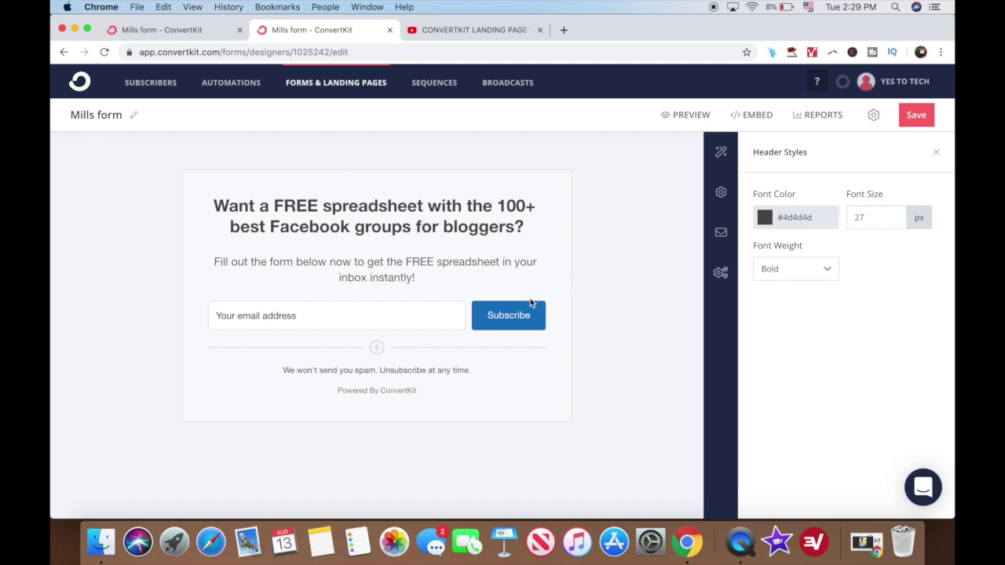
click(494, 259)
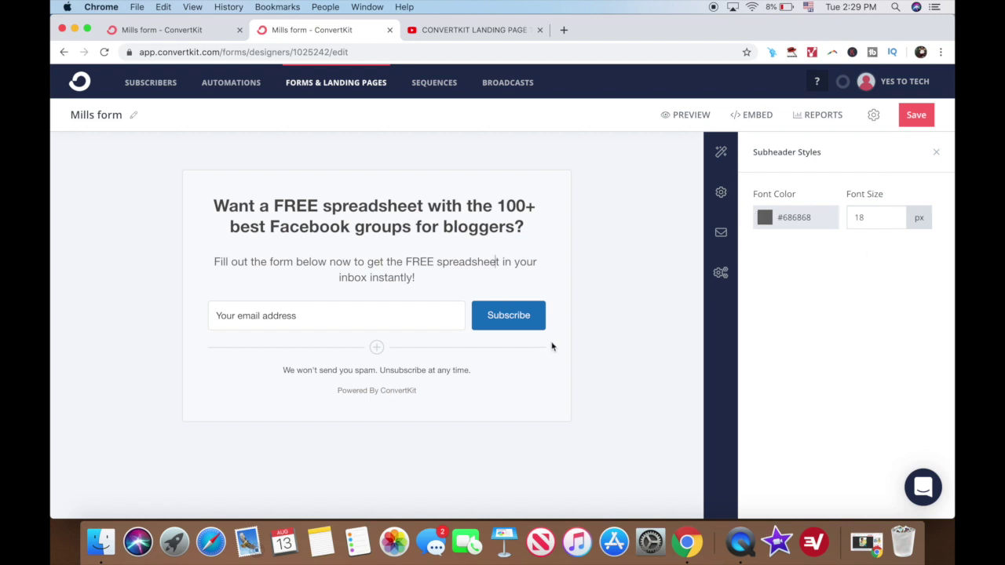
click(437, 314)
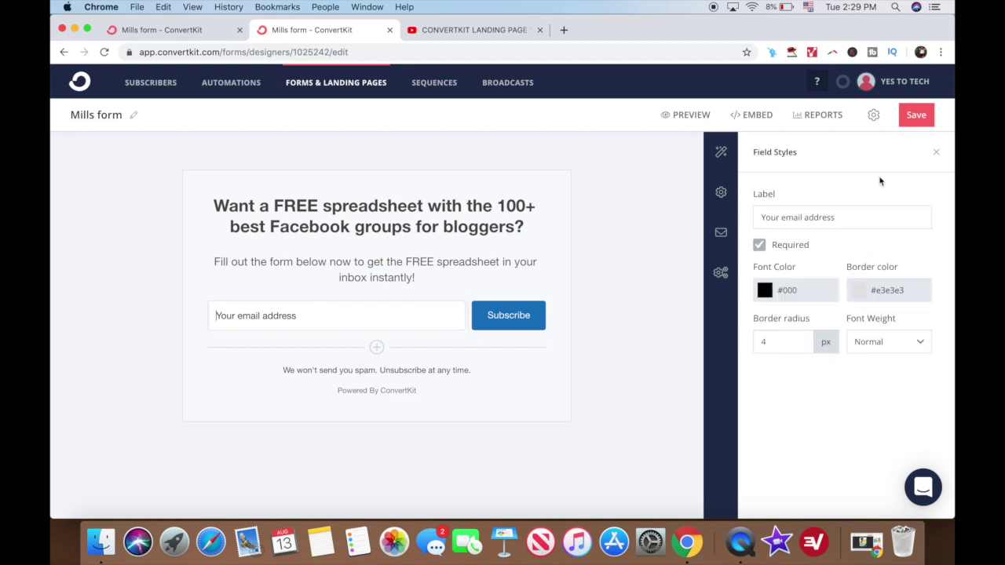
triple_click(848, 217)
click(847, 217)
- Check the button and guarantee styles, then uncheck Show Powered By Link for the ConvertKit credit
click(538, 328)
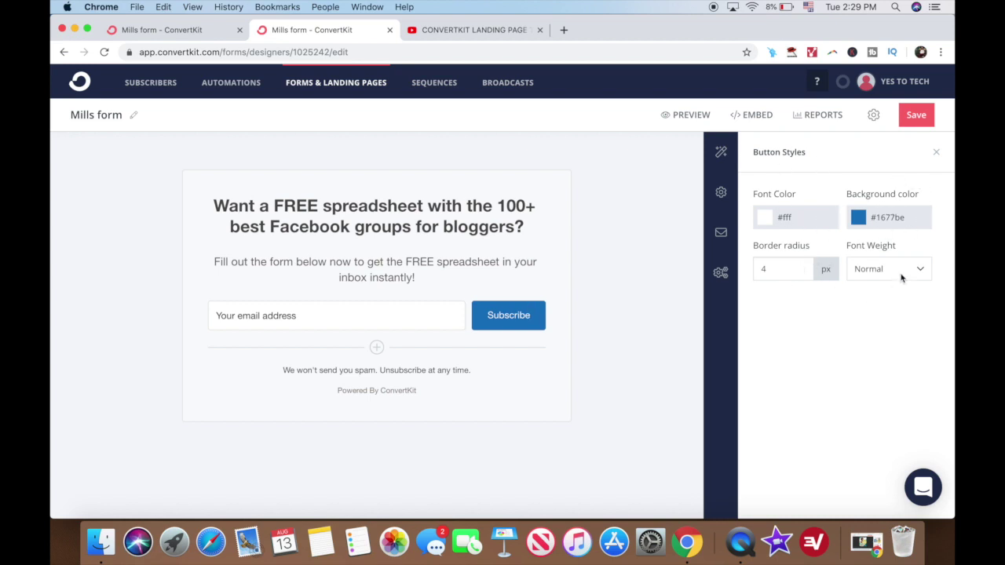
click(445, 369)
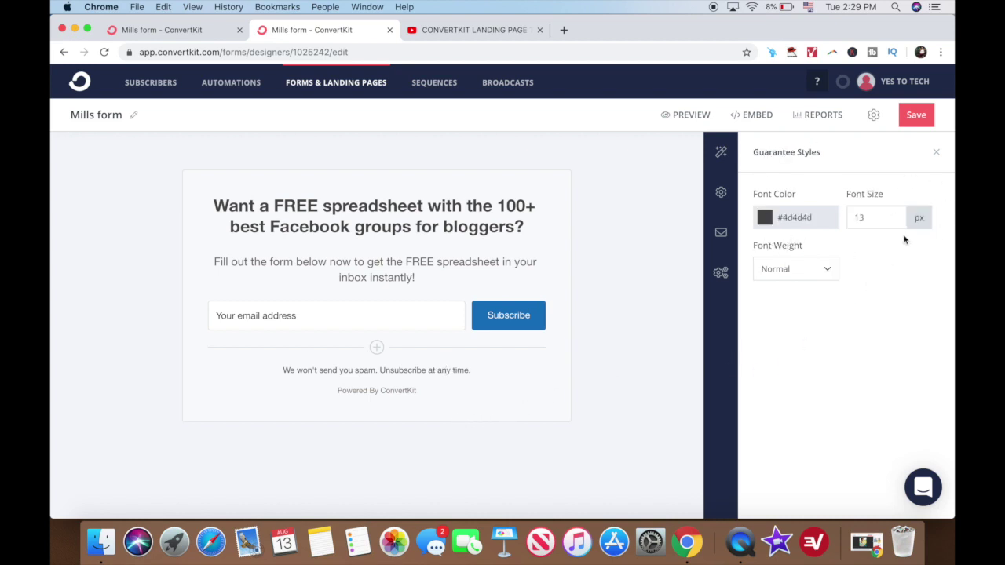
click(396, 391)
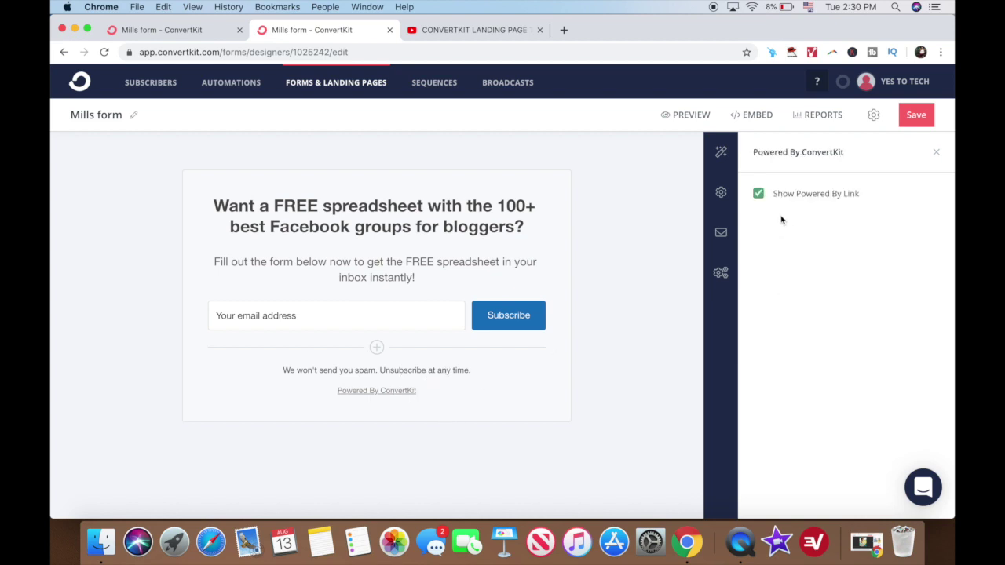
click(758, 196)
- Add a First Name field below the email field, saved as a custom field and not required
click(377, 349)
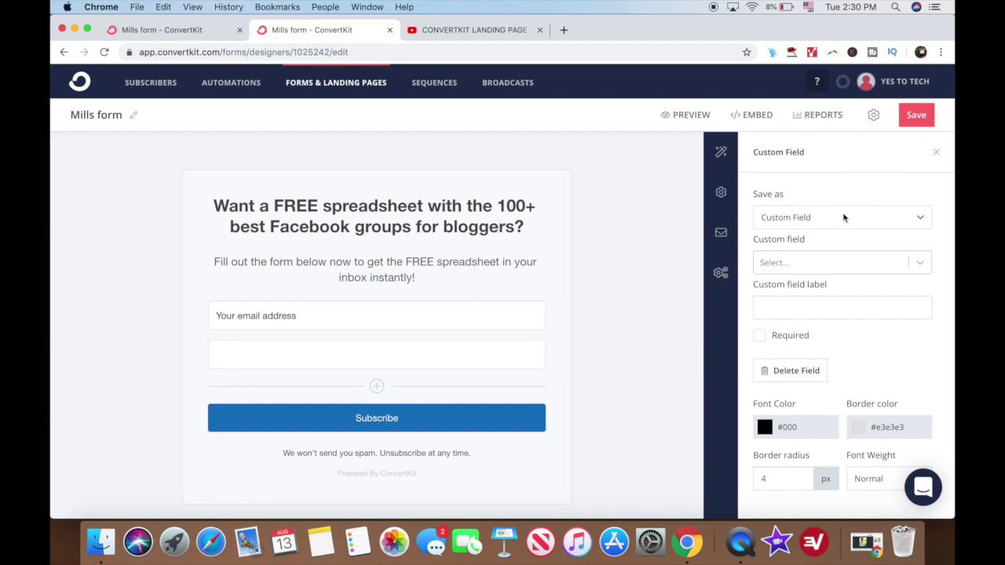
click(814, 262)
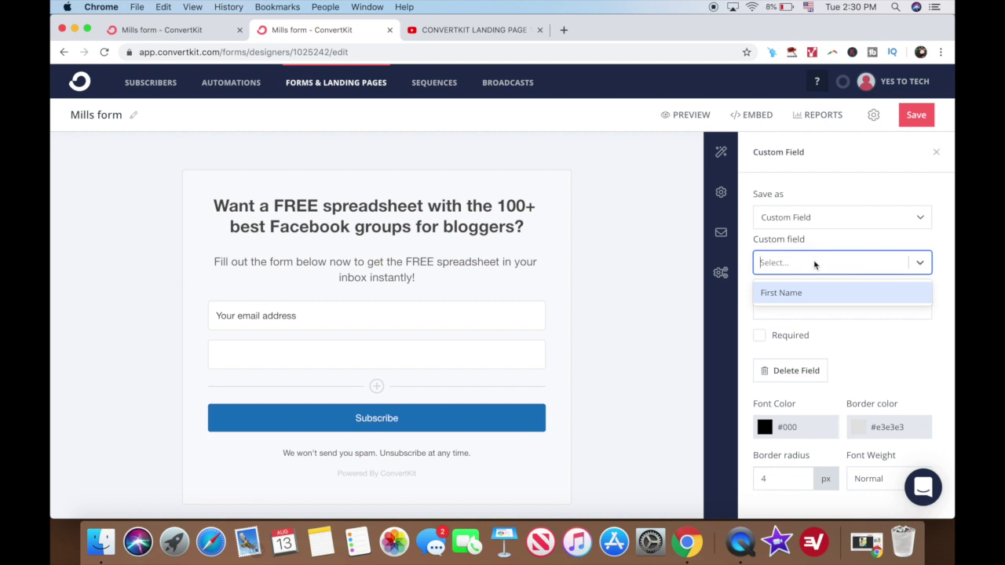
click(805, 295)
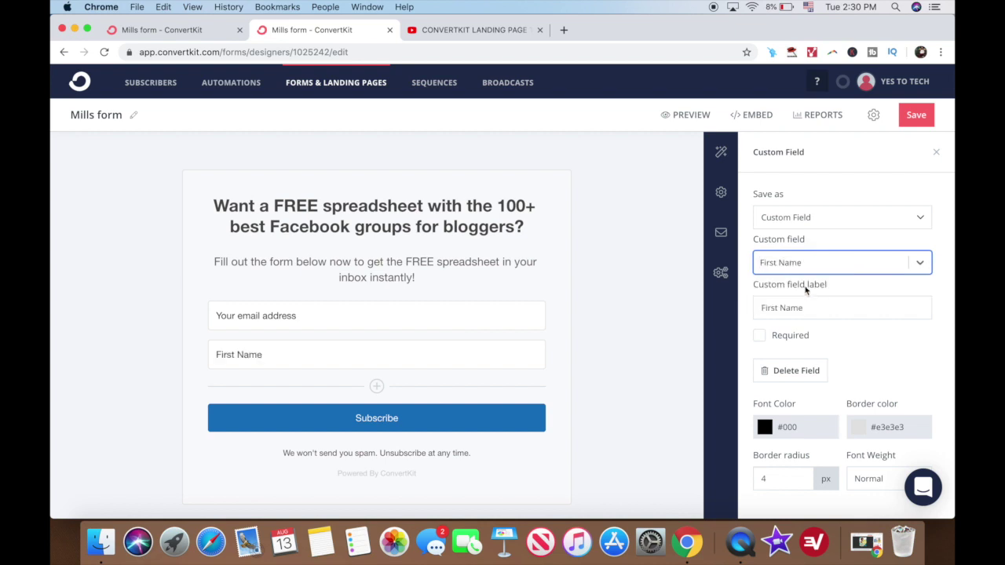
click(802, 220)
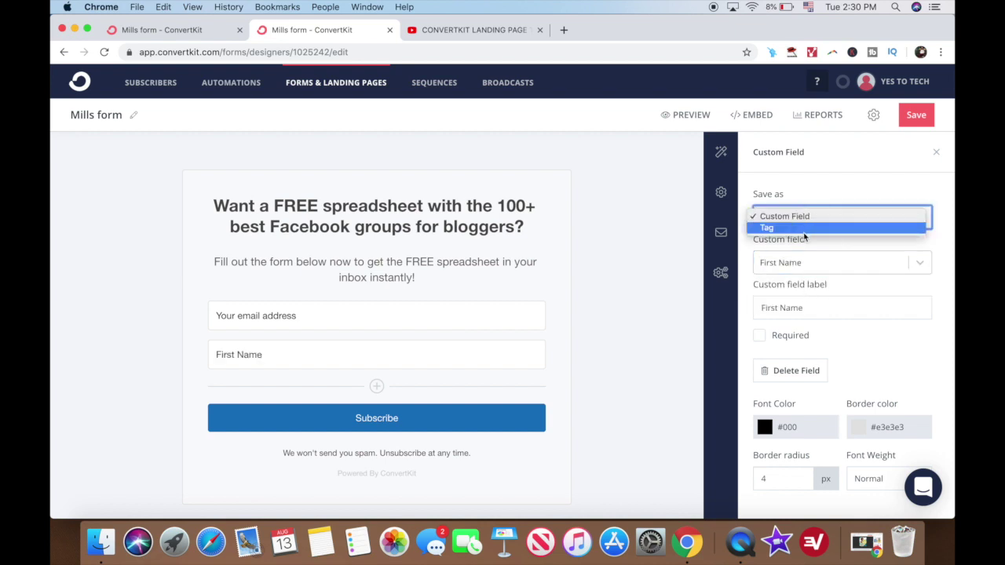
click(804, 228)
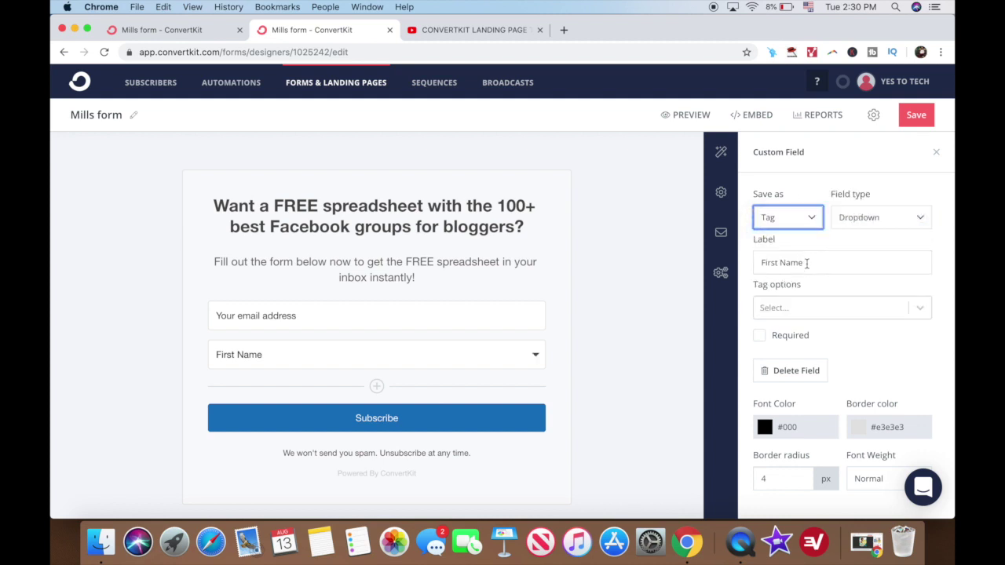
click(873, 214)
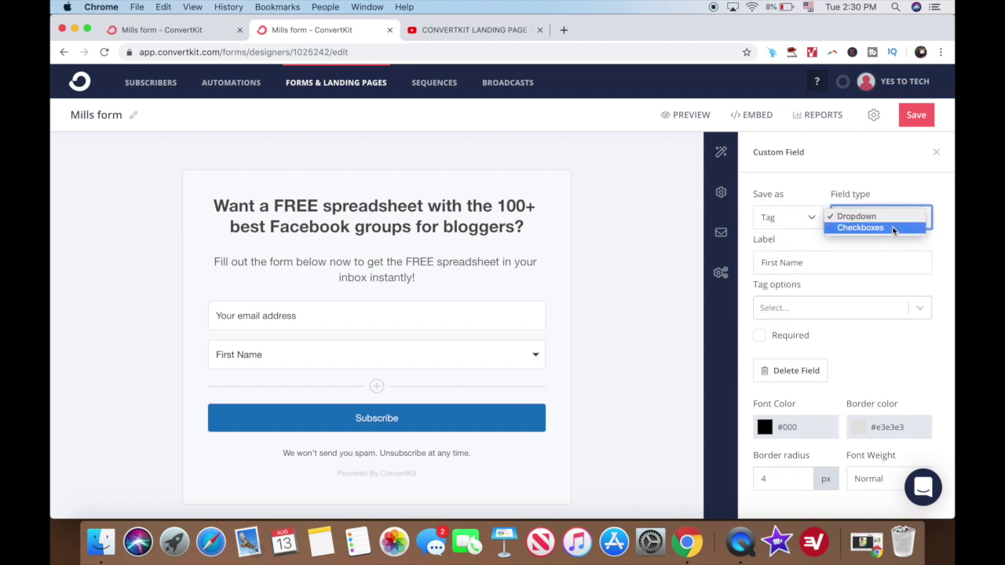
click(892, 229)
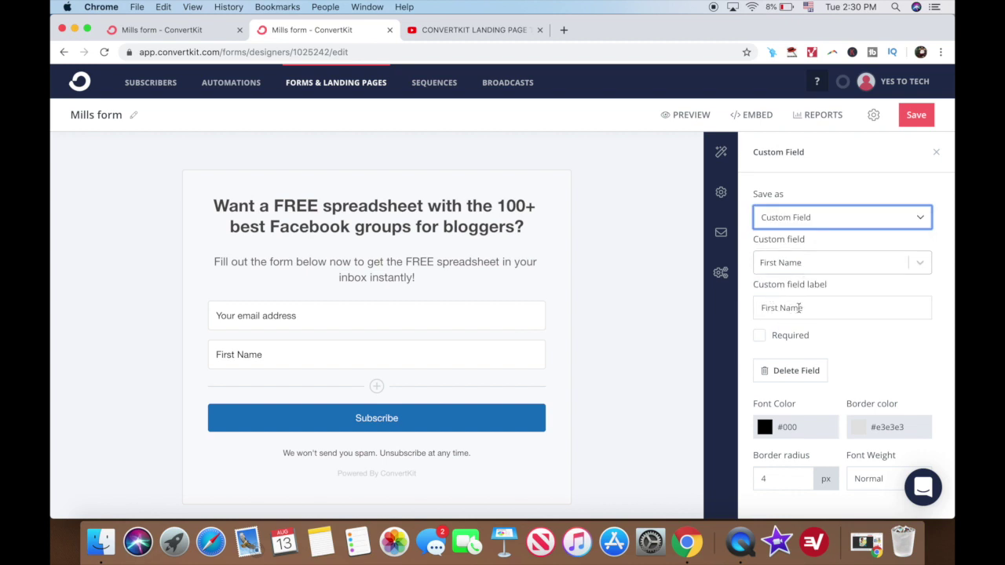
click(761, 338)
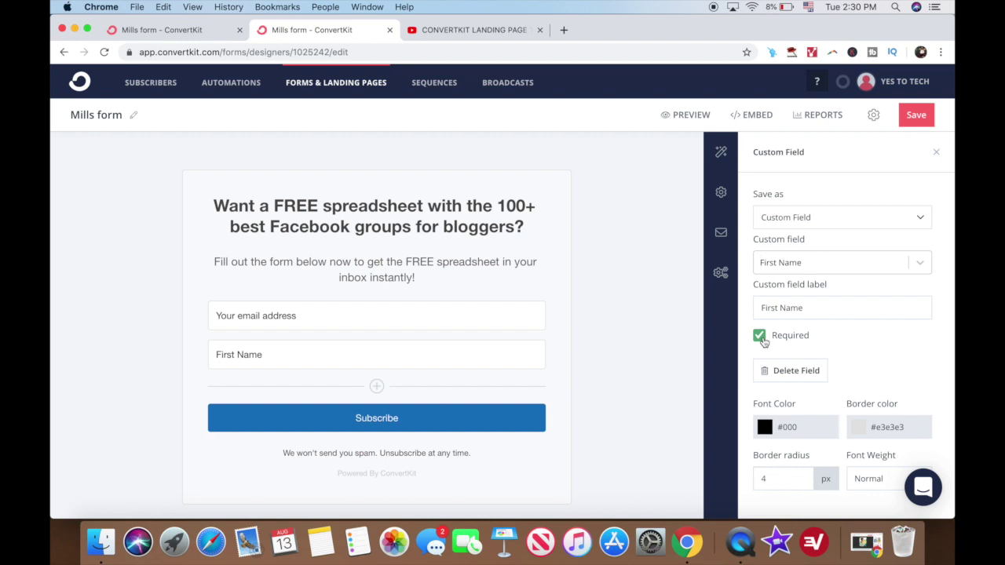
click(760, 337)
scroll(798, 379, down, 2)
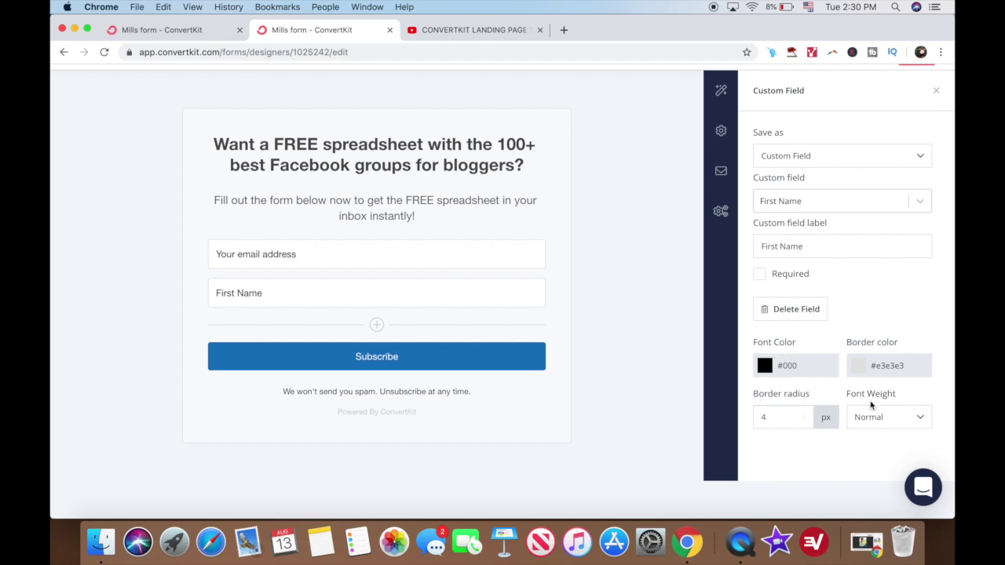
scroll(637, 460, up, 2)
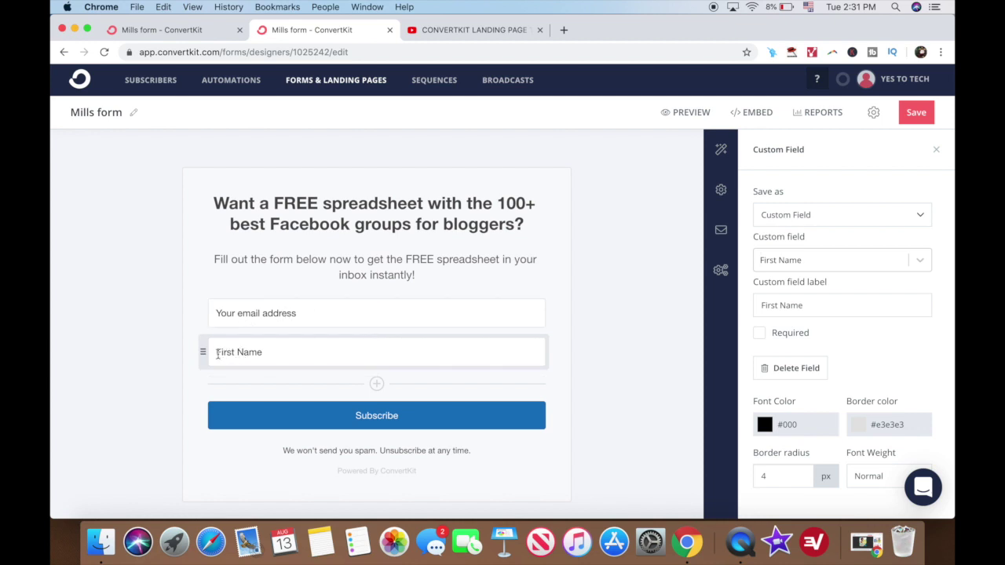
- Drag the First Name field above the email field and open the form's Settings panel
drag(201, 352, 204, 309)
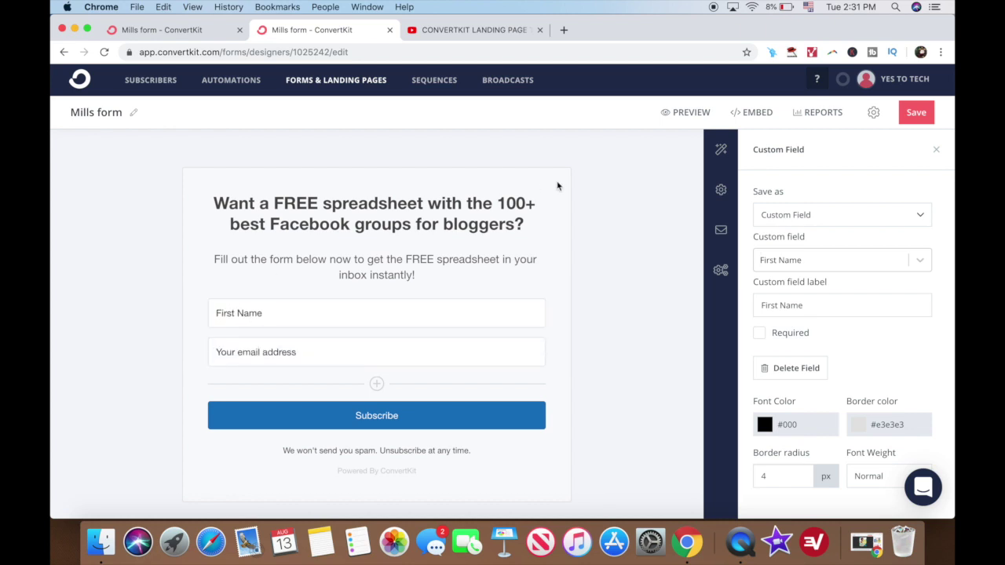
click(722, 194)
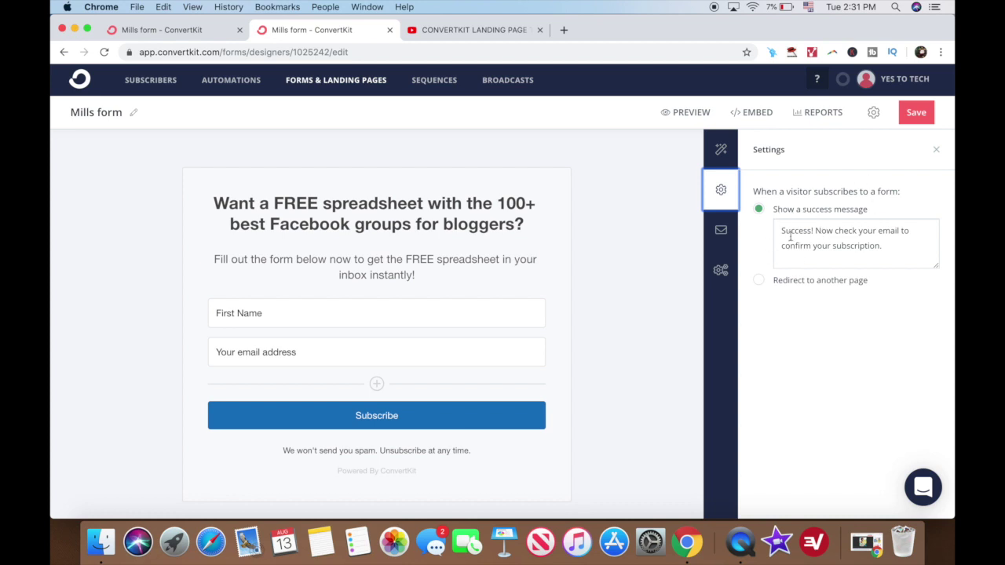
- Keep 'Show a success message' as the post-subscribe action, then bring up the Incentive Email settings
click(758, 283)
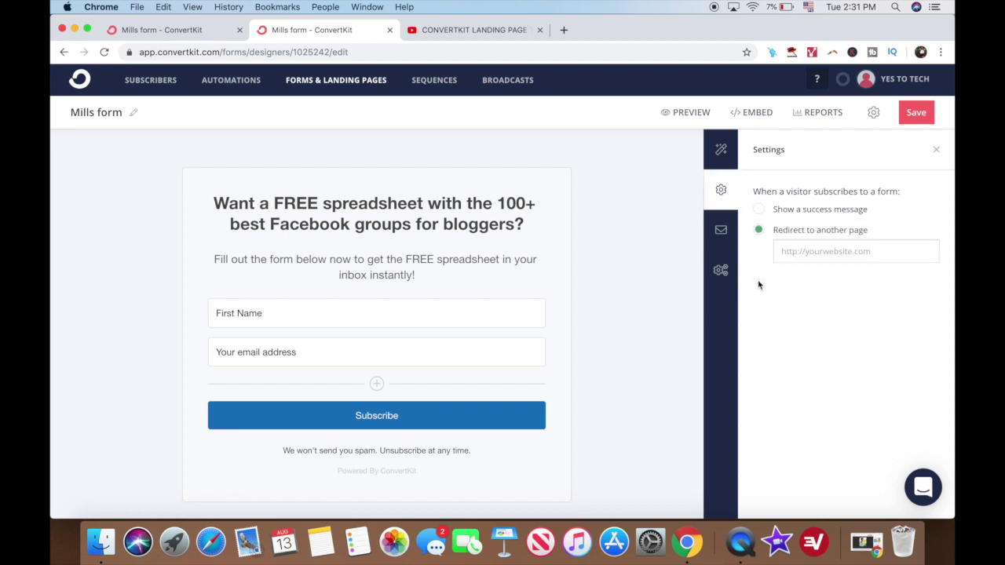
click(759, 212)
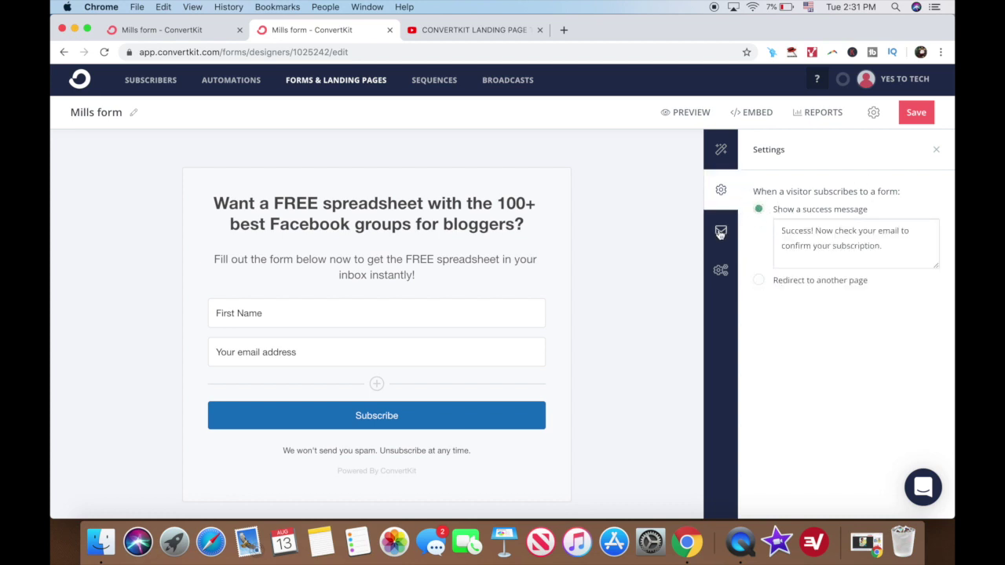
click(720, 232)
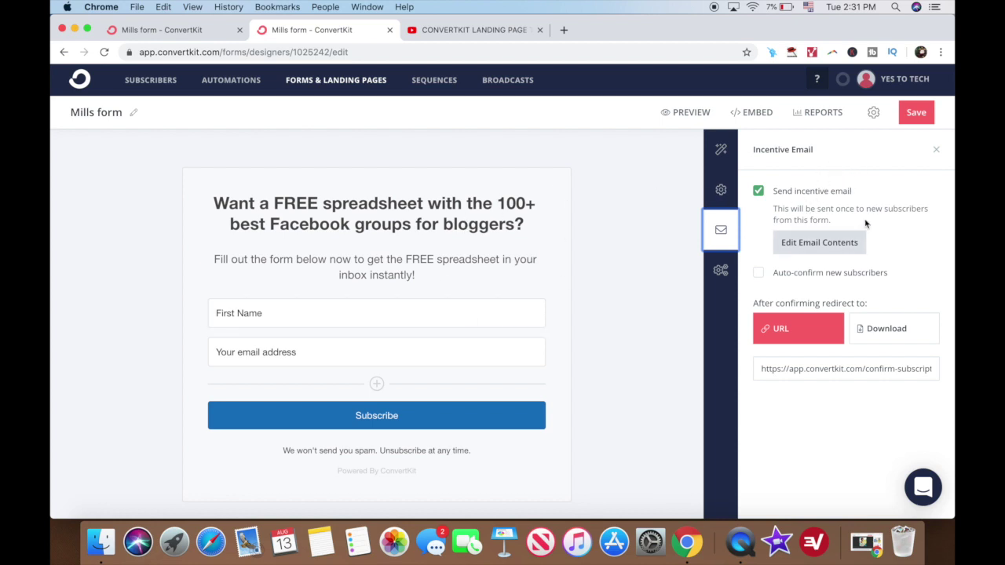
- Review the 'Important: confirm your subscription' incentive email and enable auto-confirm for new subscribers
click(807, 248)
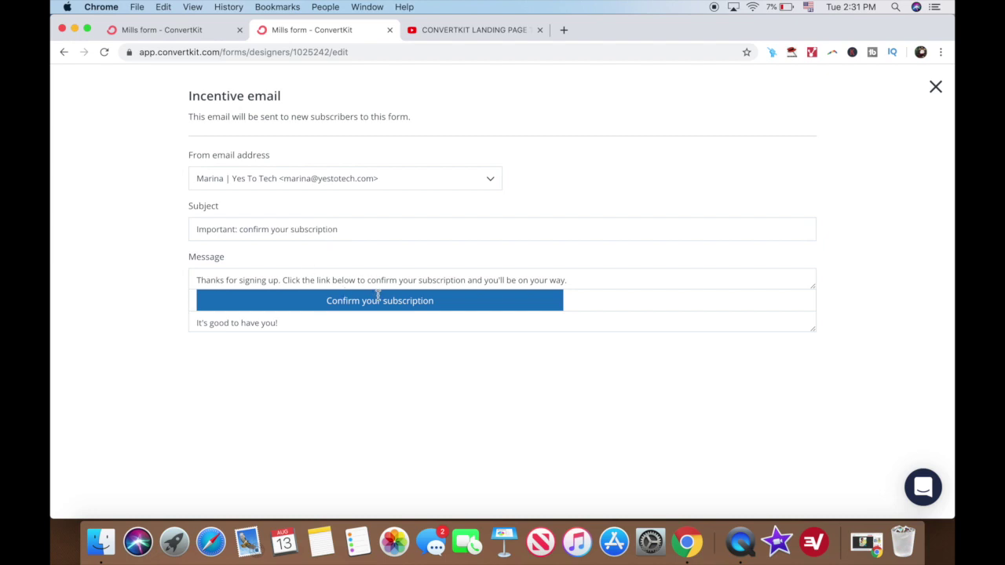
click(937, 88)
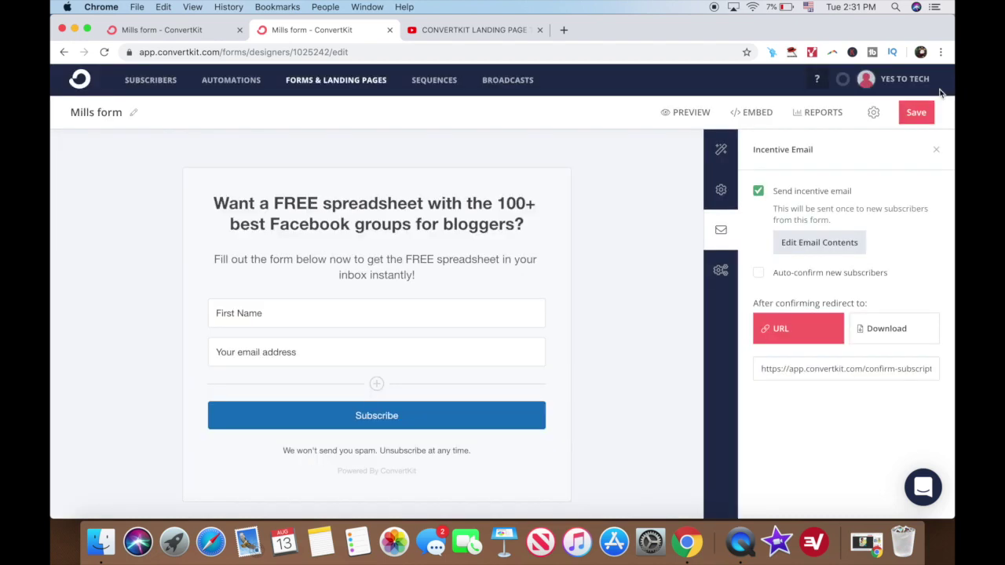
click(759, 273)
click(758, 274)
click(758, 274)
click(821, 248)
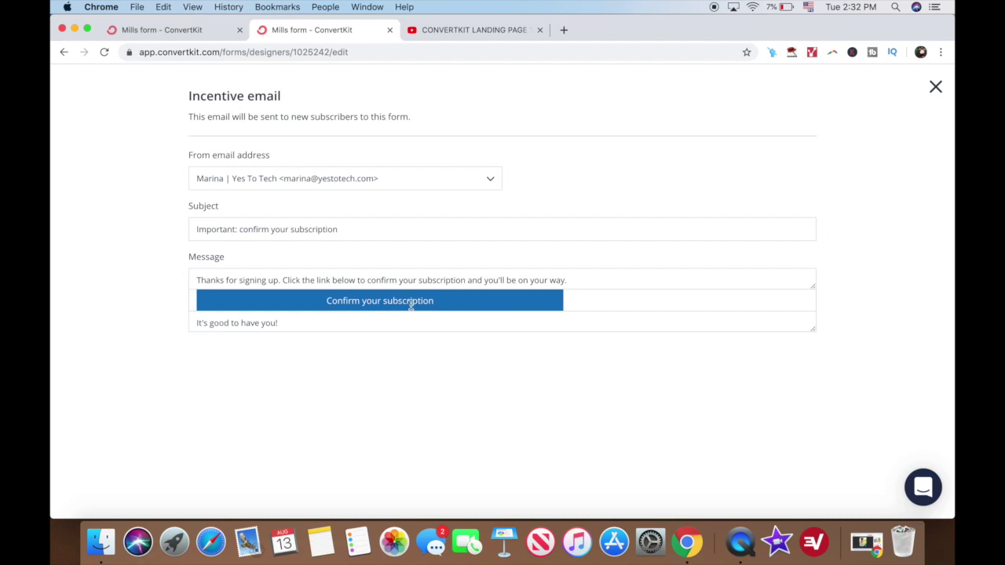
click(936, 87)
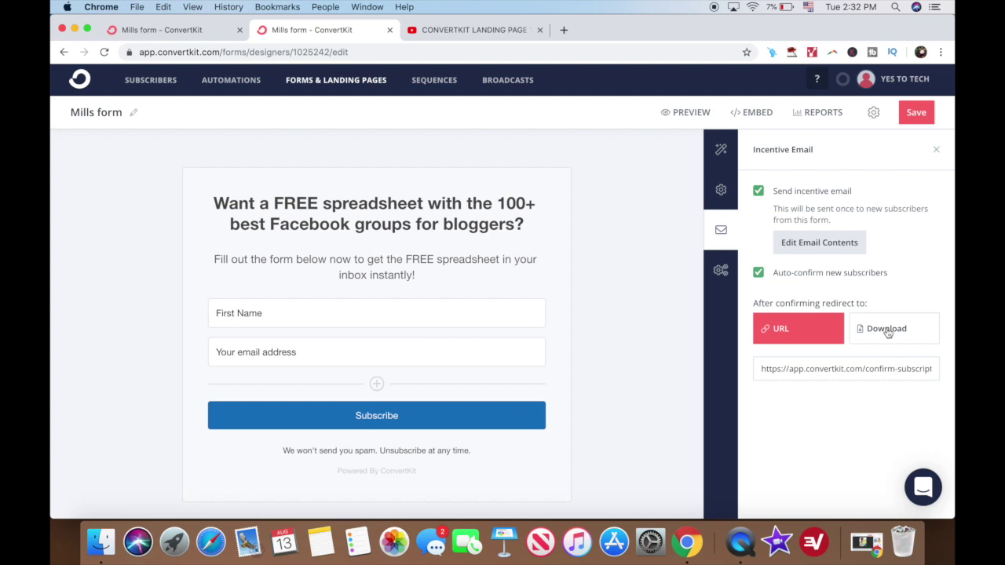
- Browse the form templates but keep the Mills inline template, then go to advanced settings
click(721, 151)
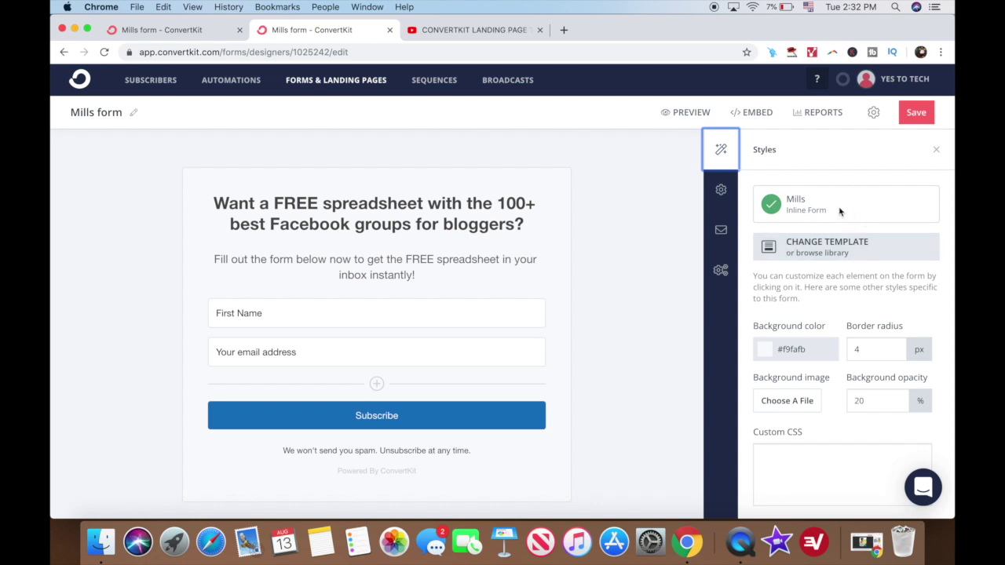
click(816, 248)
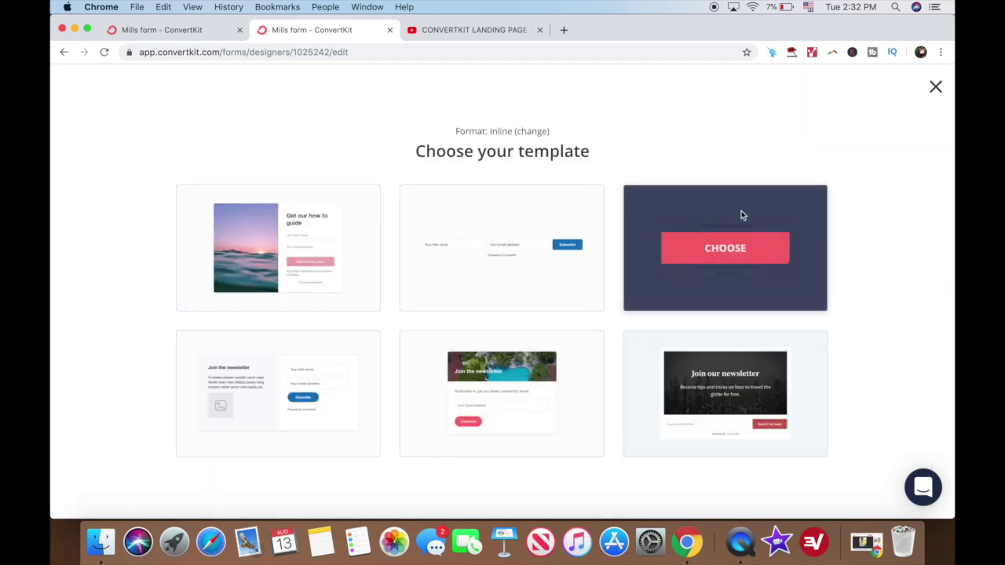
click(934, 89)
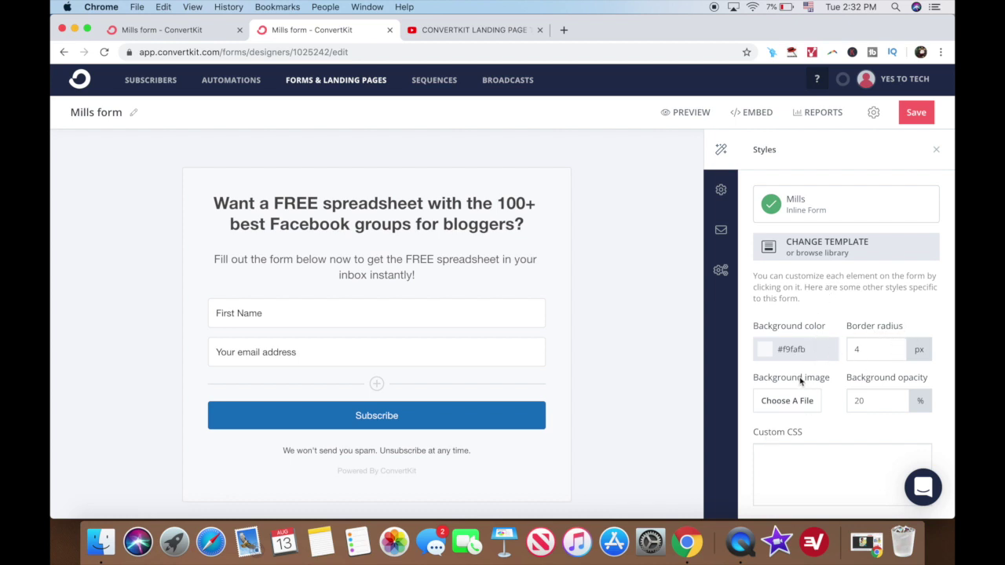
scroll(907, 373, down, 2)
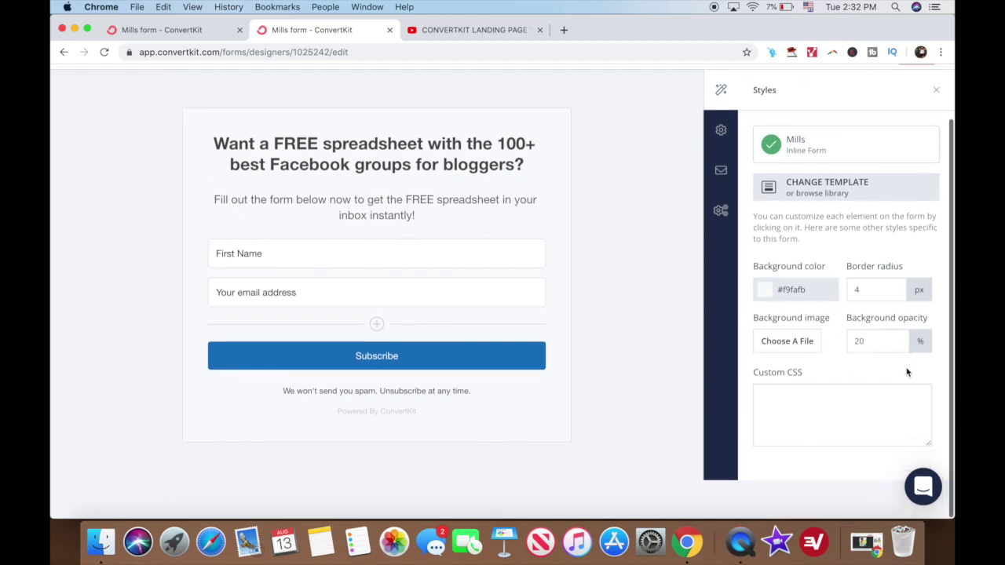
click(721, 211)
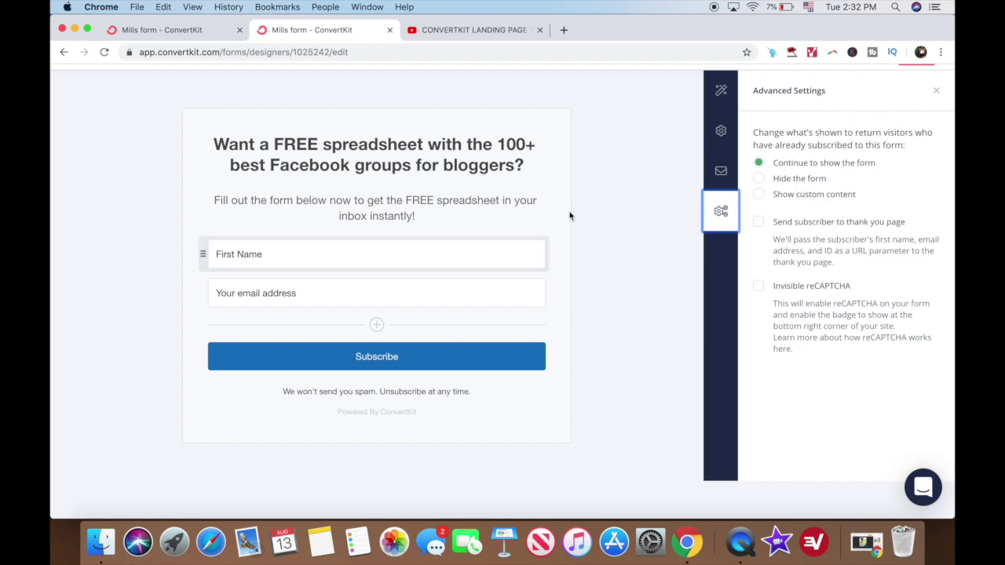
- Keep returning visitors seeing the form, with thank-you redirect and invisible reCAPTCHA left off
click(760, 180)
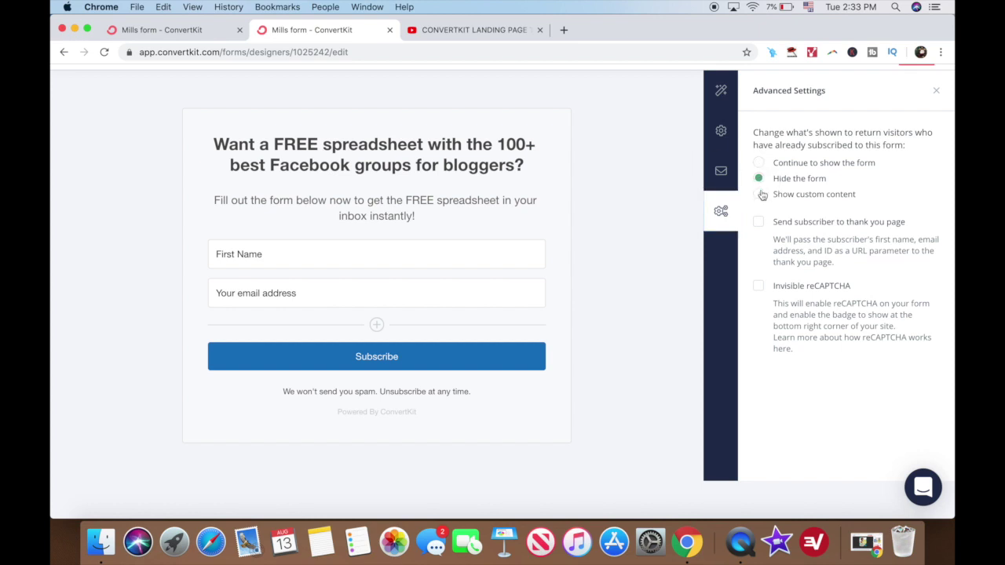
click(759, 194)
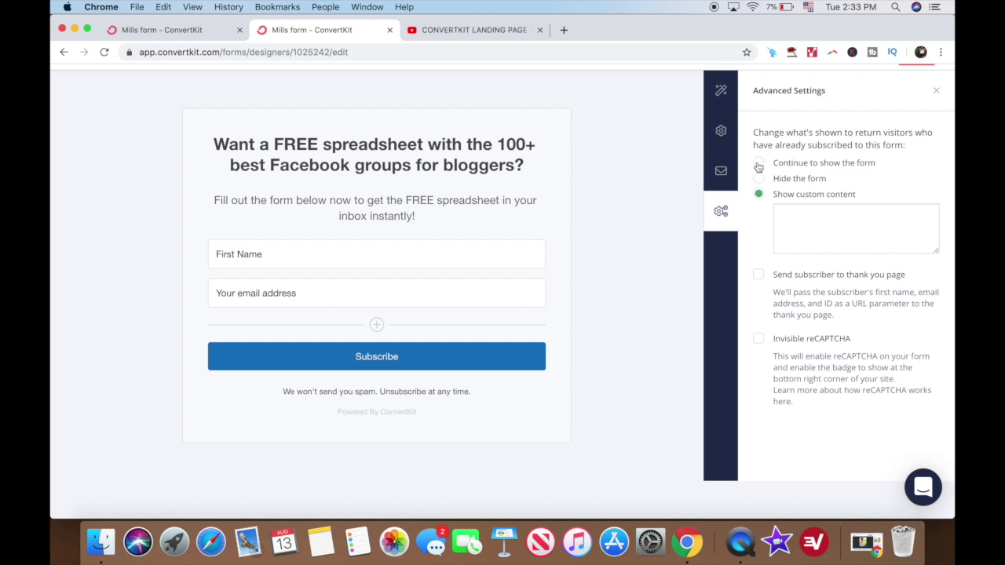
click(758, 164)
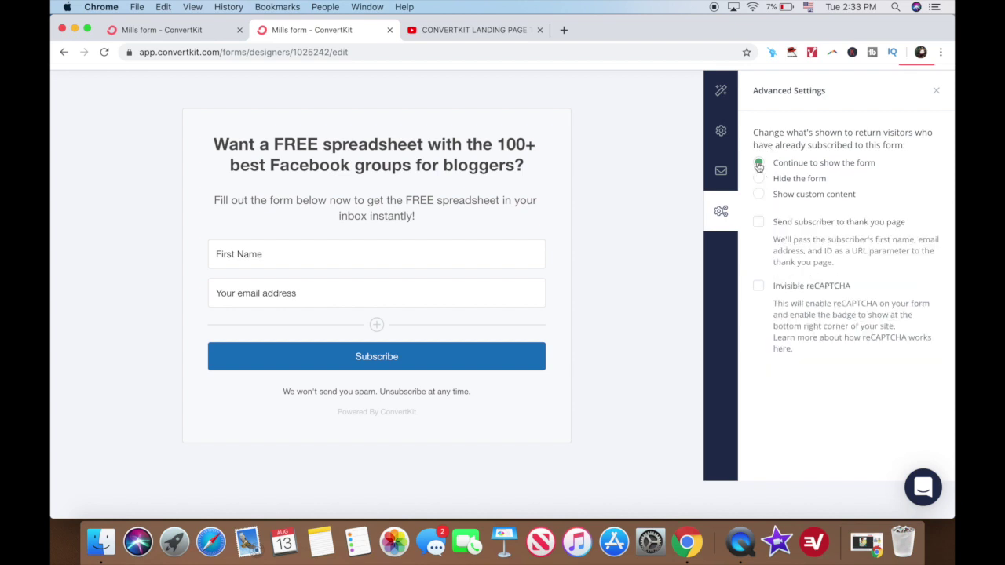
click(758, 223)
click(758, 225)
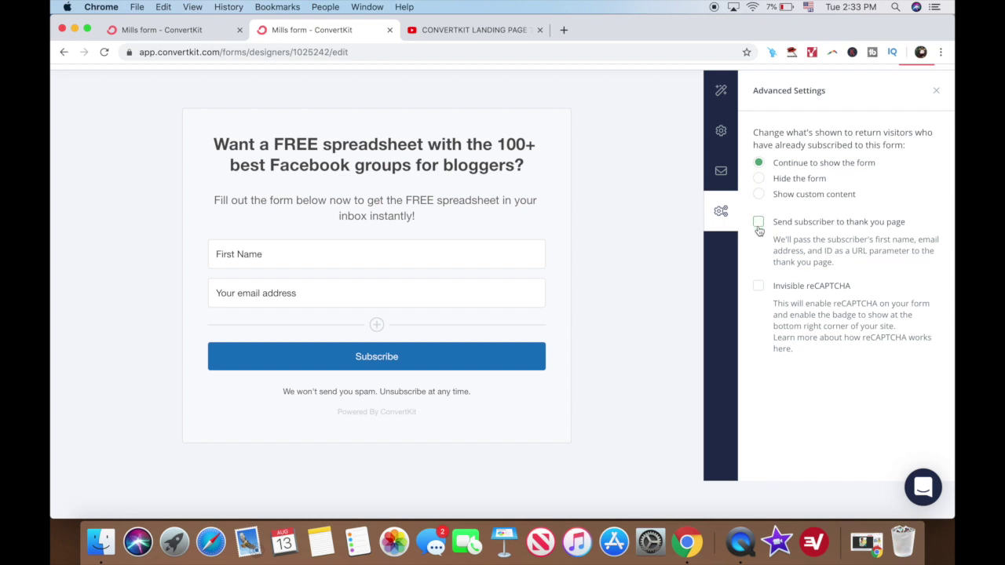
click(759, 290)
click(758, 289)
- Review the form's embed options: HTML code, share link, WordPress shortcode and Unbounce instructions
scroll(658, 329, up, 2)
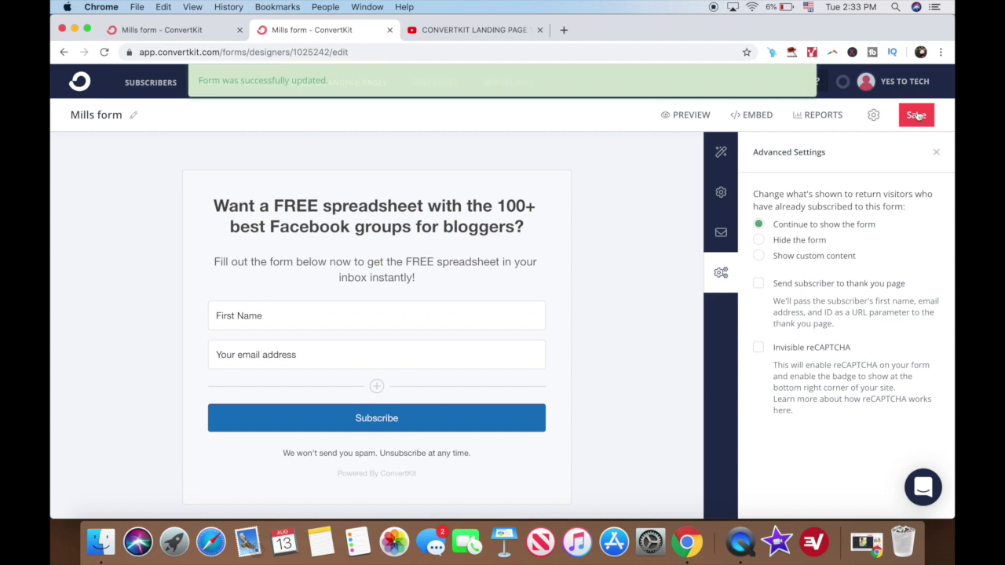
click(752, 116)
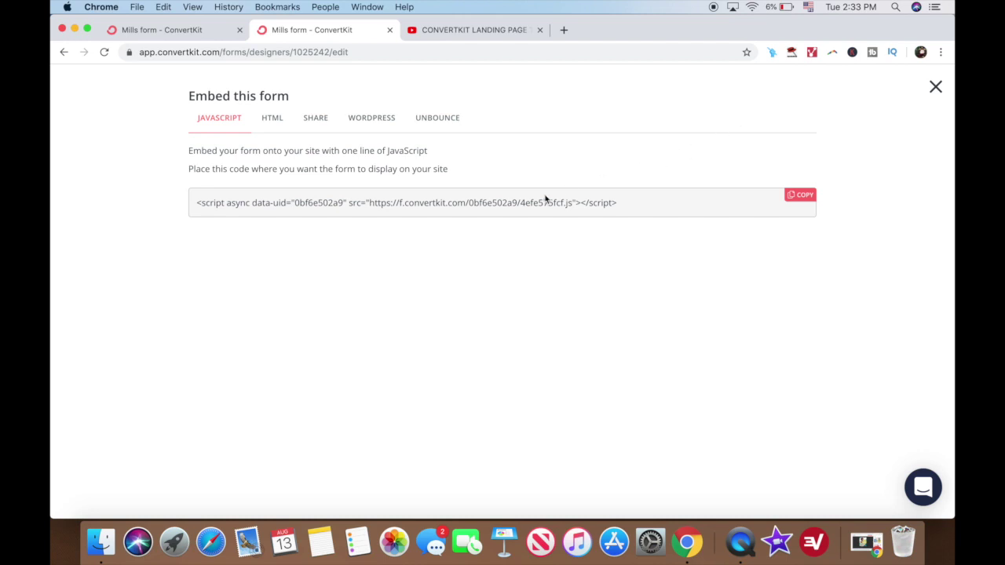
click(273, 118)
click(314, 124)
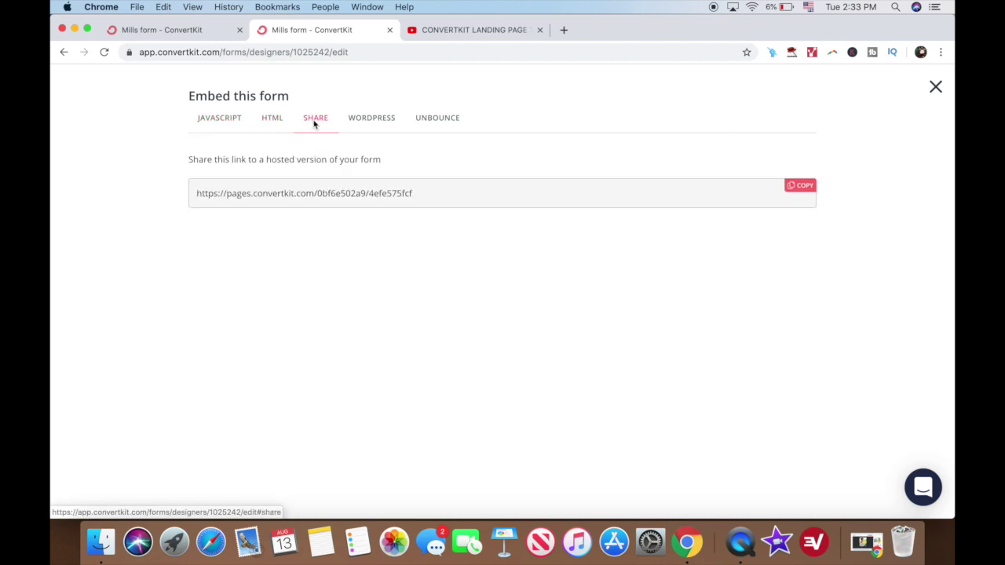
click(367, 119)
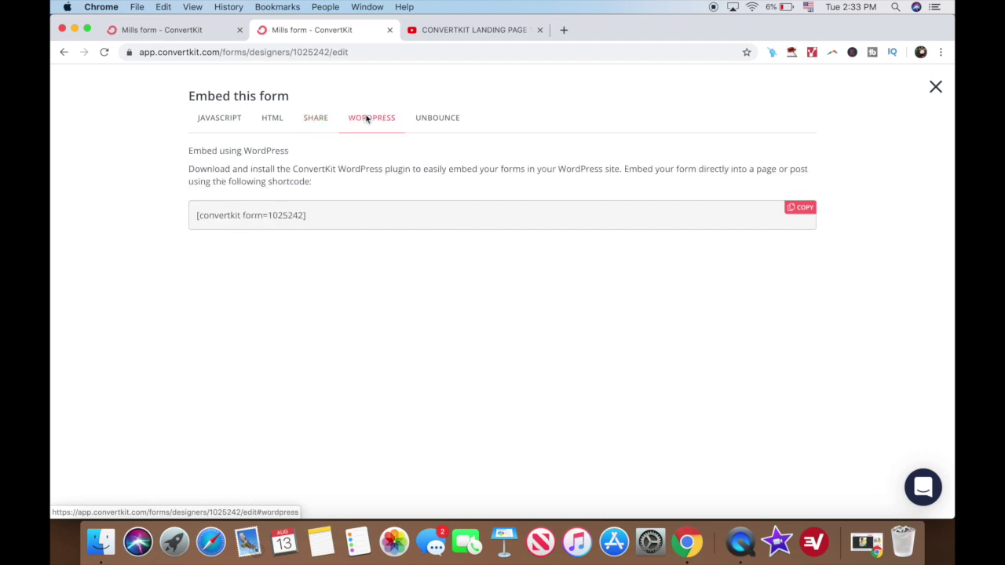
click(427, 120)
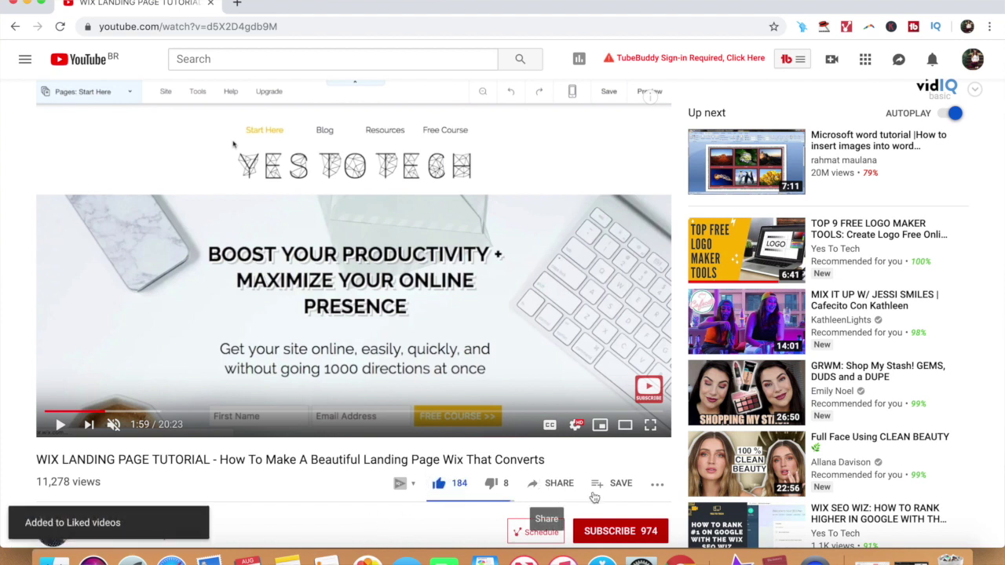
- Subscribe to the Yes To Tech channel and turn on all its notifications
click(612, 532)
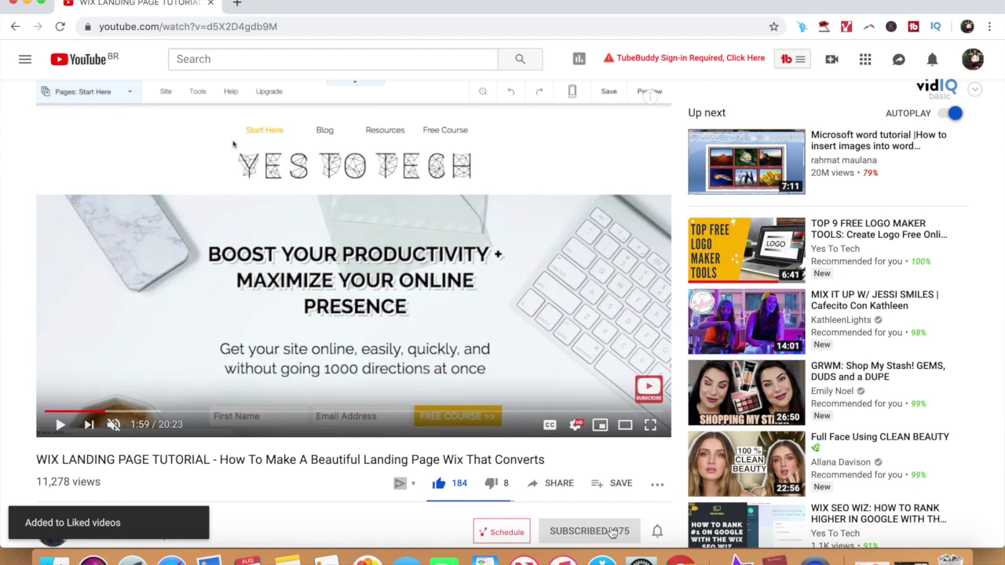
click(658, 535)
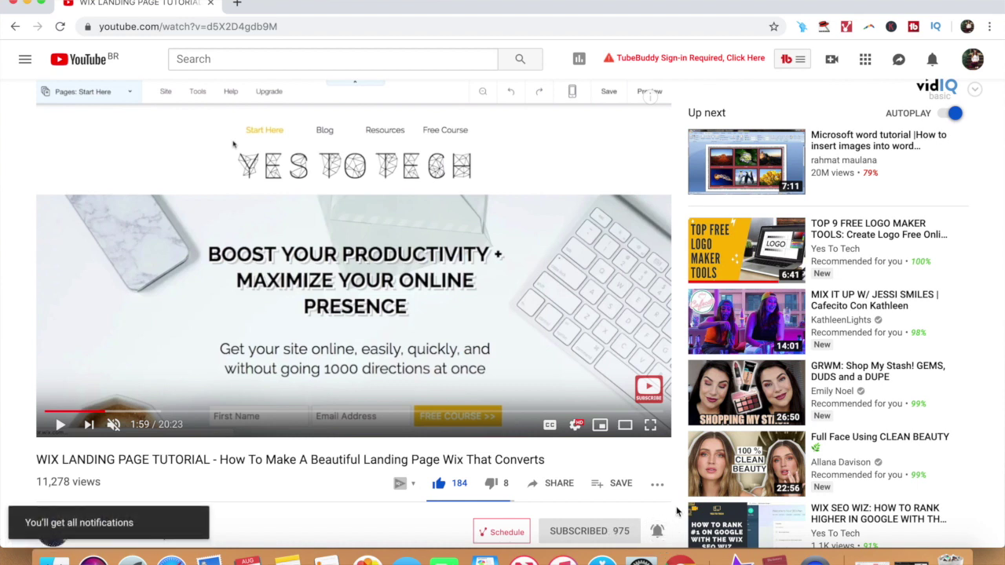